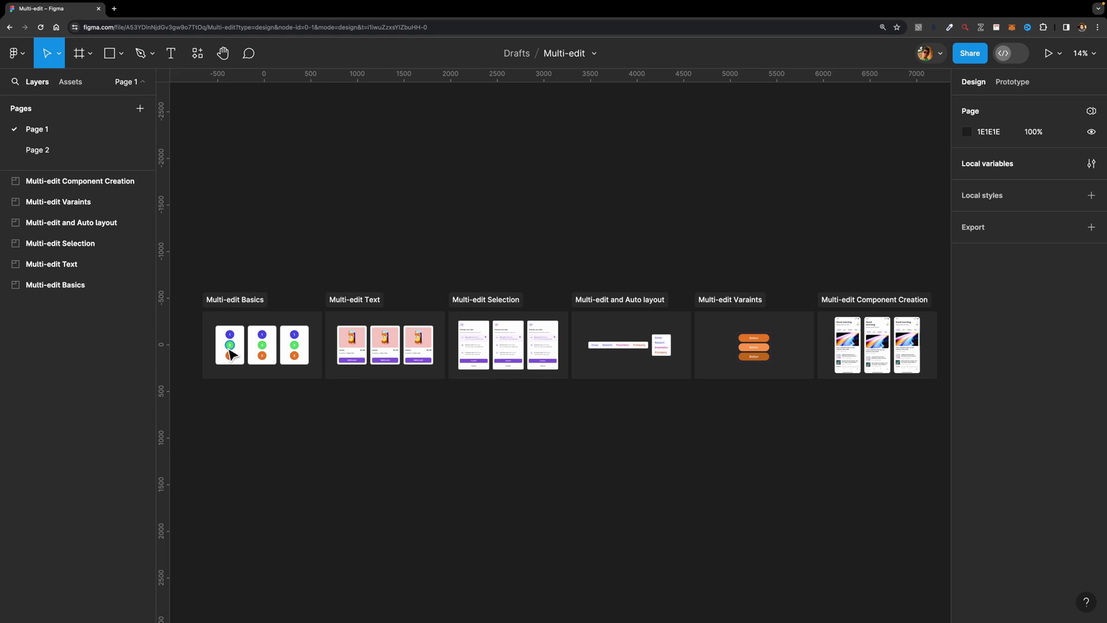
# - Select the number 1 circles in all three Multi-edit Basics frames one by one and clear the selection
pyautogui.scroll(6, 230, 355)
pyautogui.hscroll(-4, 272, 358)
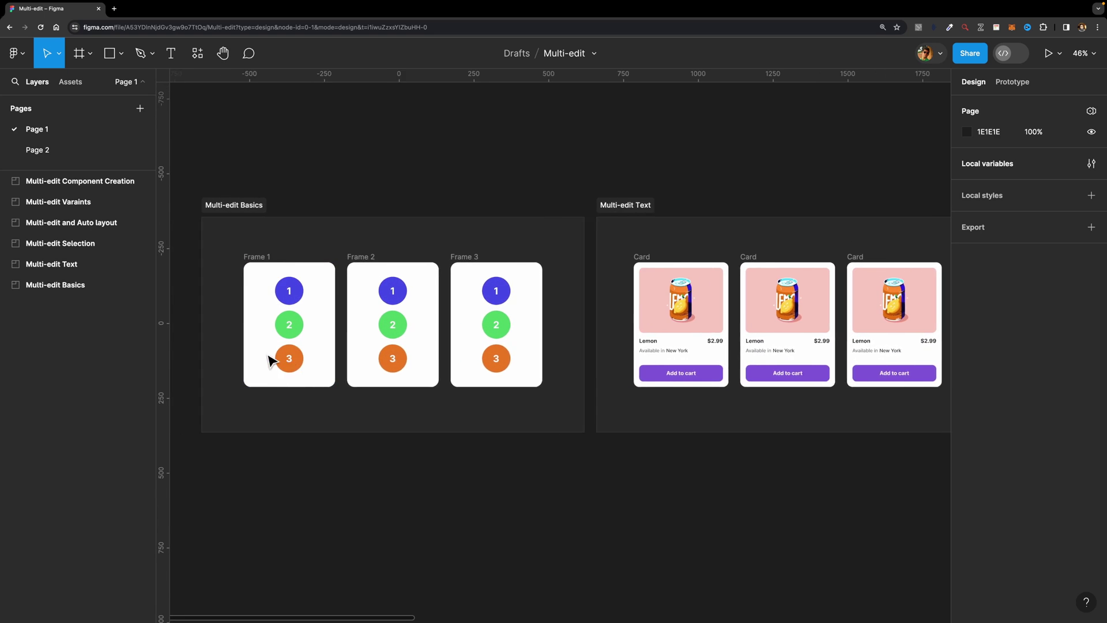
pyautogui.scroll(3, 282, 358)
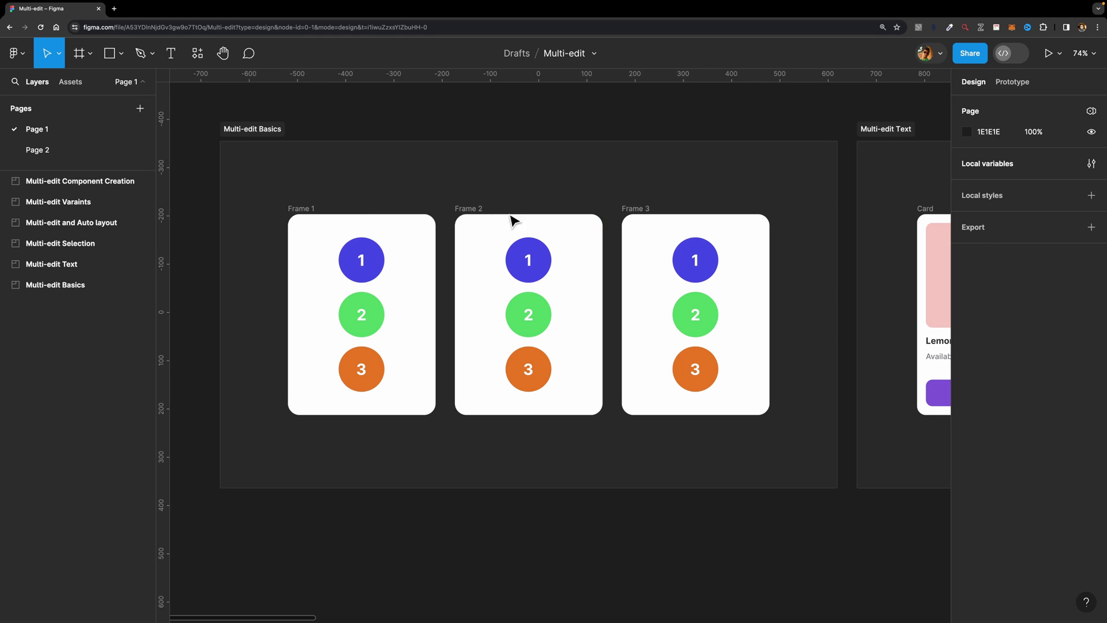
pyautogui.click(376, 265)
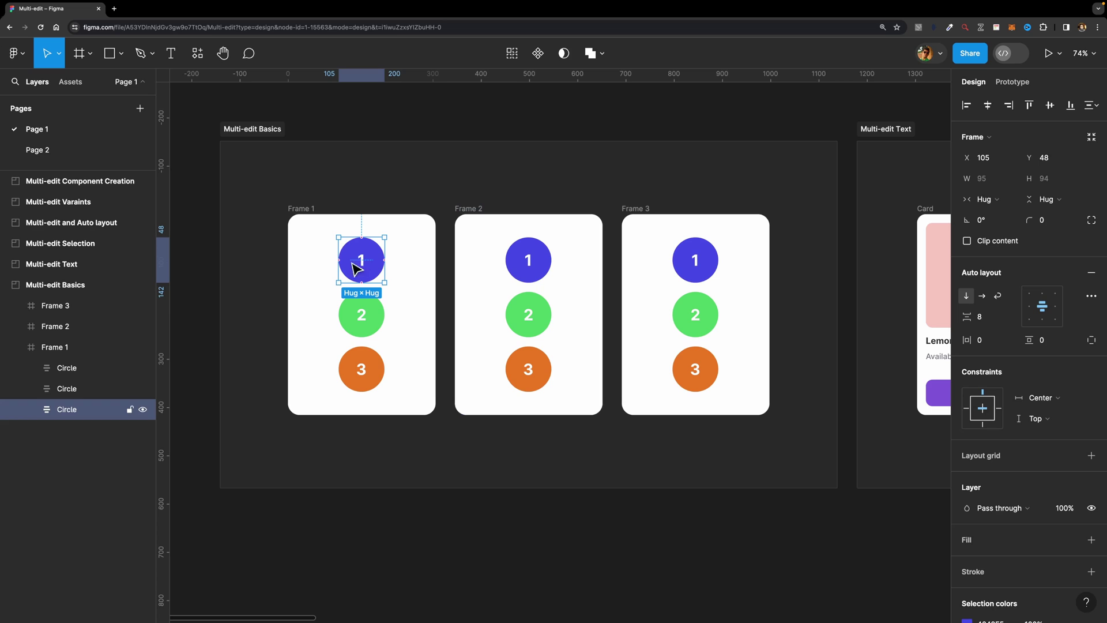
pyautogui.keyDown('shift'); pyautogui.click(524, 256); pyautogui.keyUp('shift')
pyautogui.keyDown('shift'); pyautogui.click(696, 259); pyautogui.keyUp('shift')
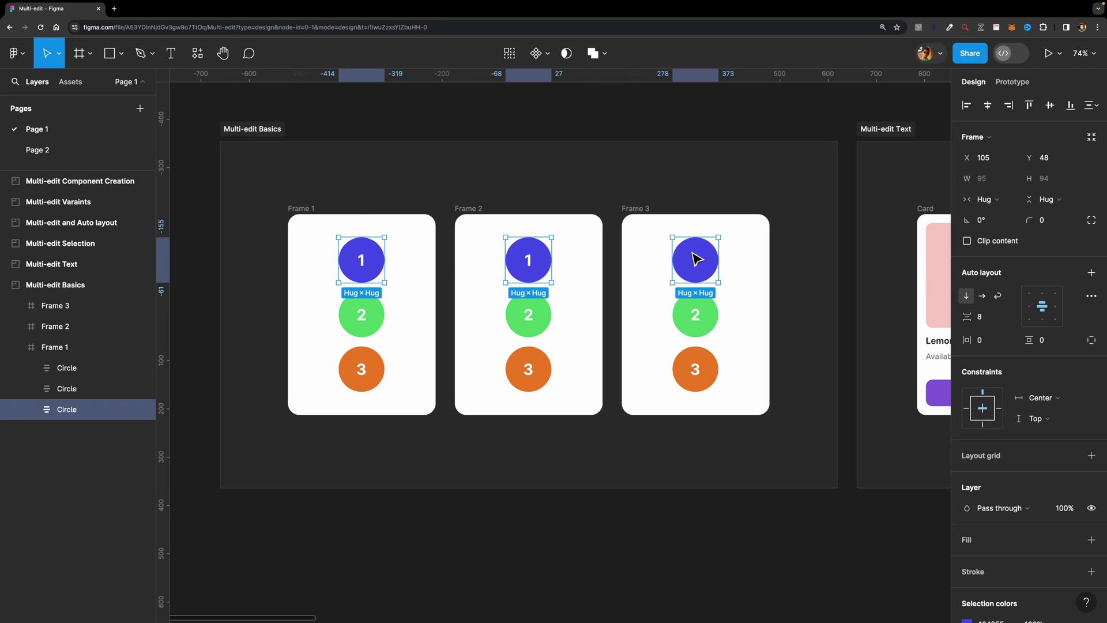
pyautogui.click(539, 179)
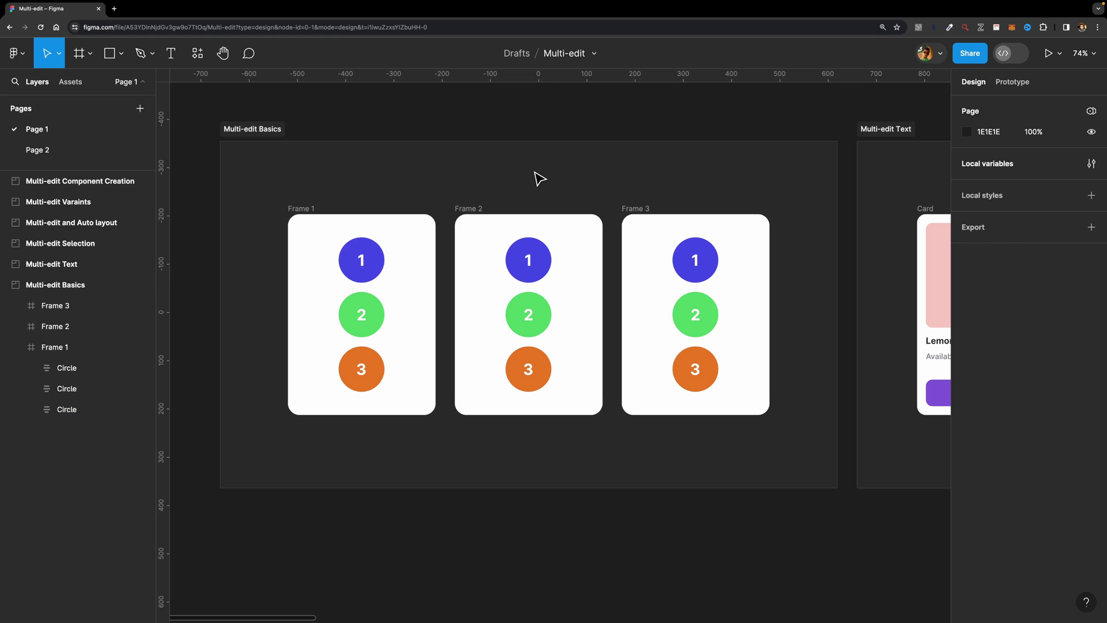
# - Select Frame 1's number 1 circle with its matching layers, scale them to about 0.75x, and undo the scaling
pyautogui.doubleClick(363, 262)
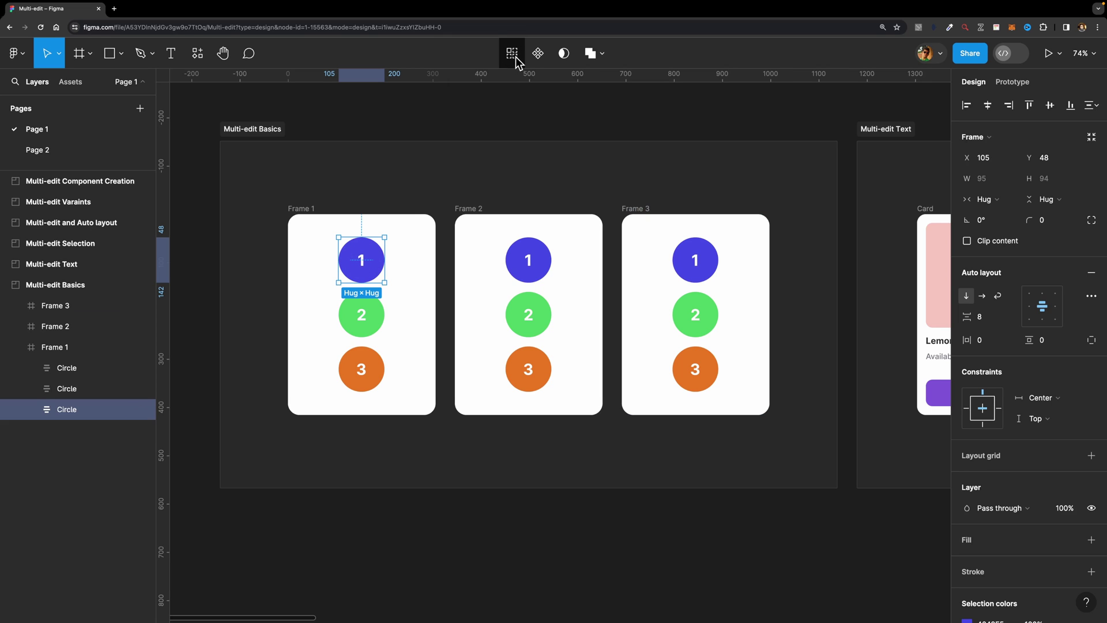
pyautogui.click(515, 56)
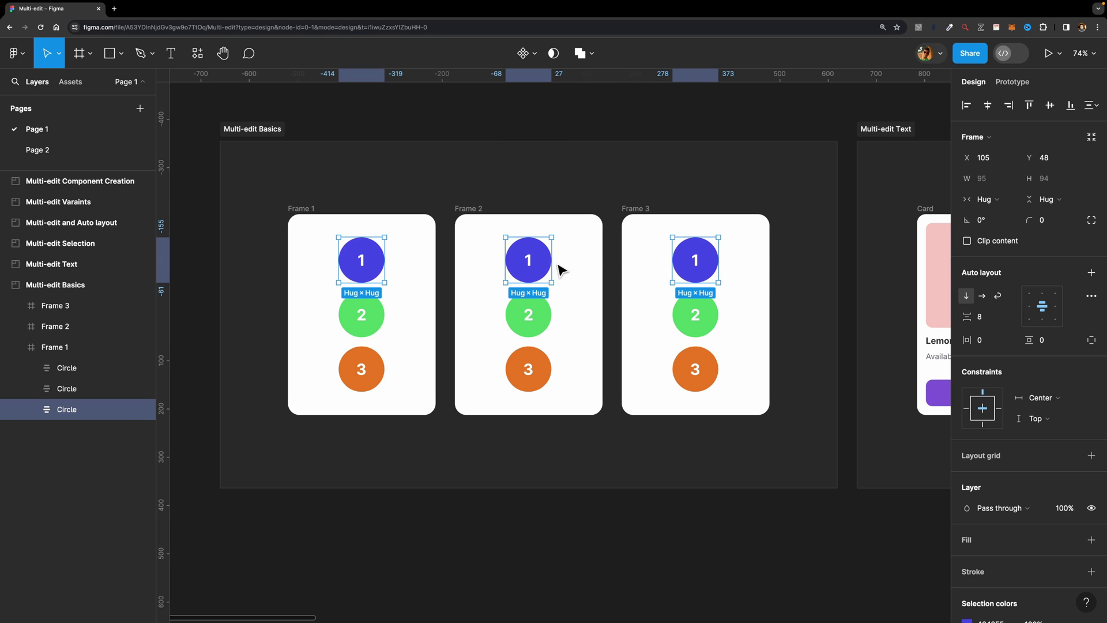
pyautogui.press('k')
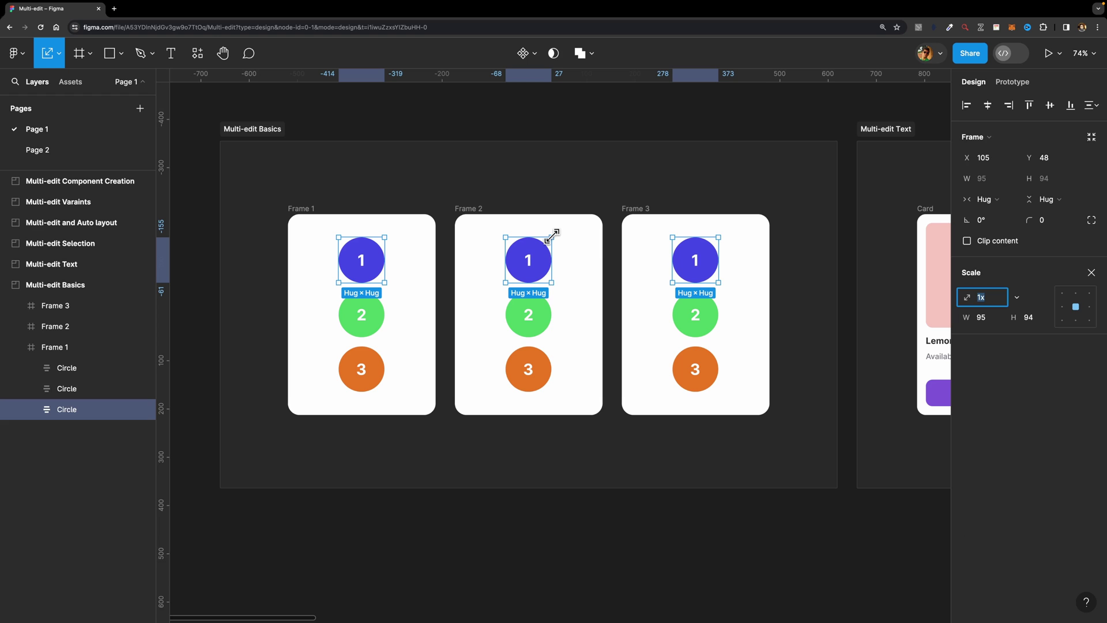
pyautogui.moveTo(552, 236)
pyautogui.mouseDown()
pyautogui.moveTo(563, 227)
pyautogui.moveTo(545, 245)
pyautogui.mouseUp()
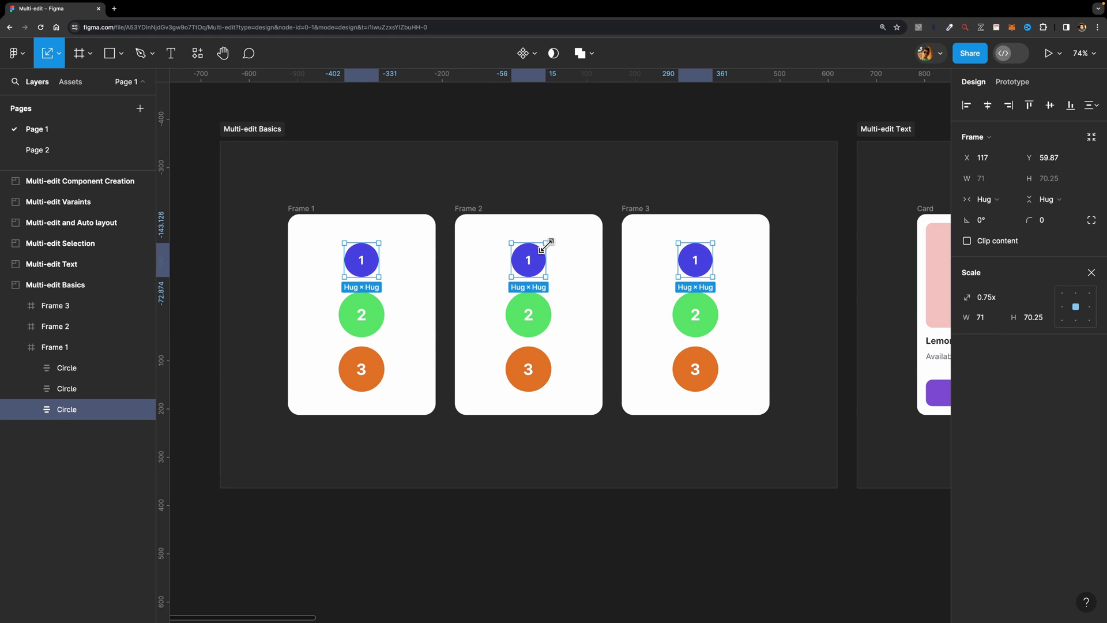
pyautogui.press('super+z')
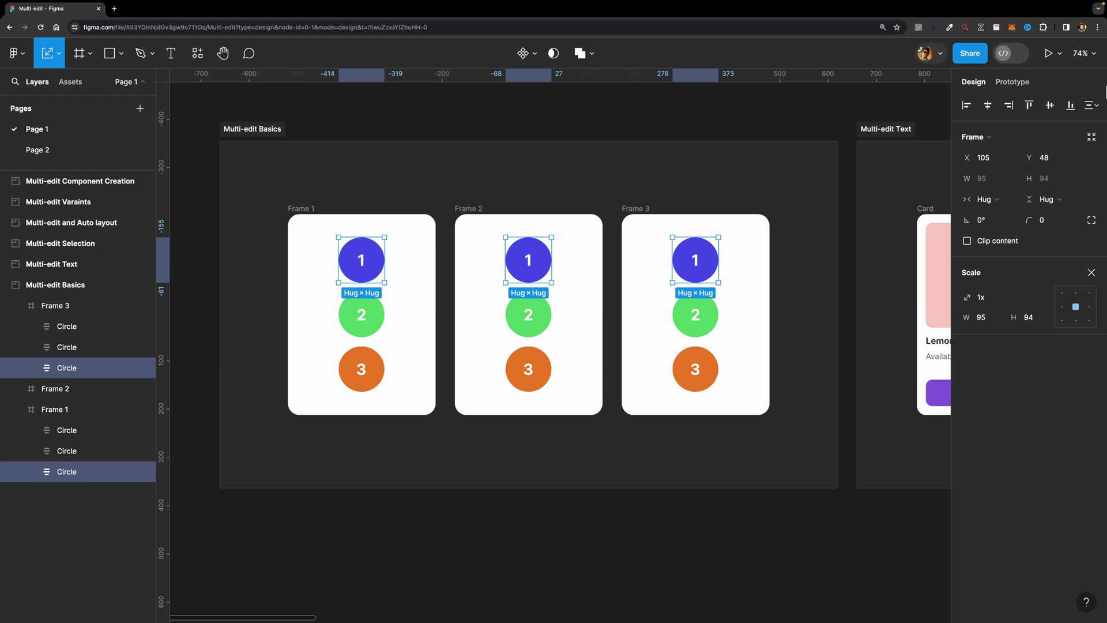
pyautogui.click(1091, 272)
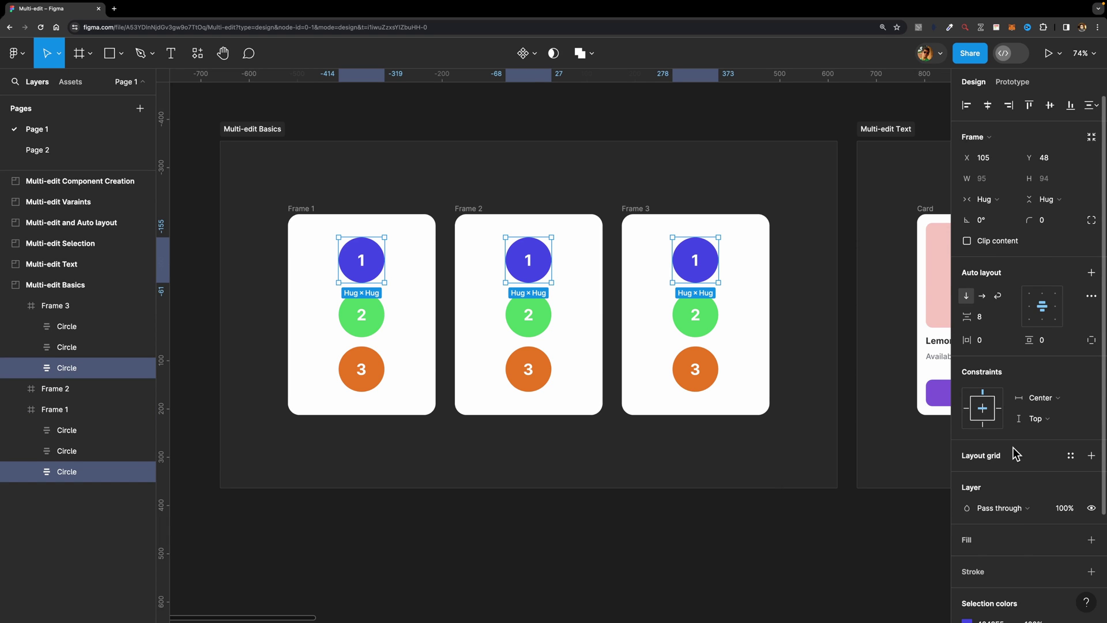
# - Try recolouring the purple of the selected number 1 circles and moving them slightly, and clear the selection
pyautogui.scroll(-3, 1013, 450)
pyautogui.click(967, 489)
pyautogui.click(871, 351)
pyautogui.click(850, 312)
pyautogui.click(905, 304)
pyautogui.click(938, 248)
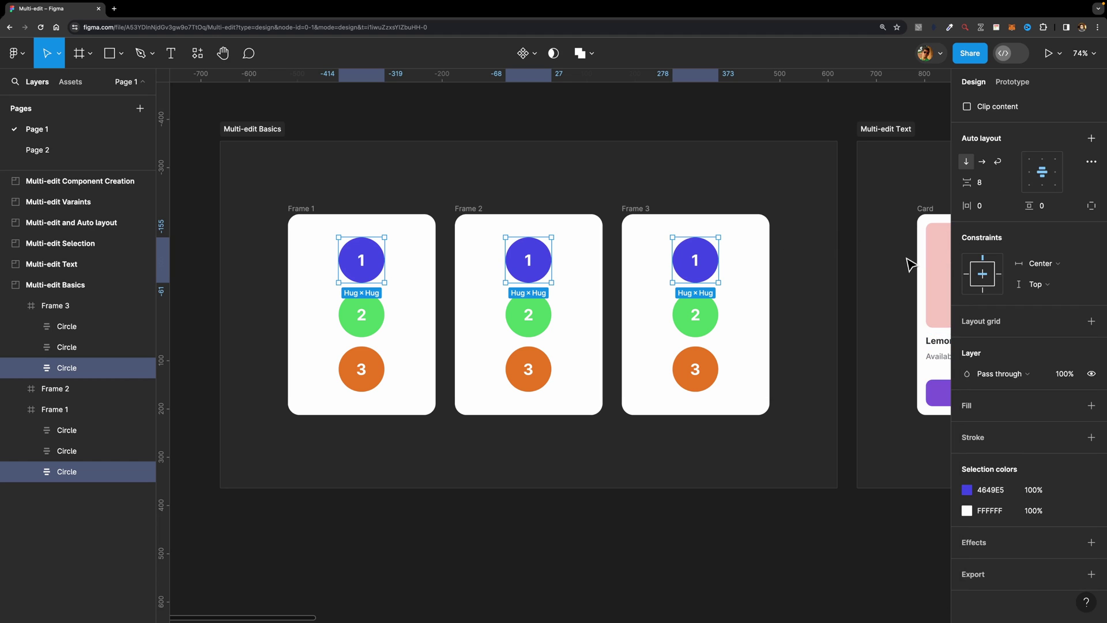
pyautogui.moveTo(371, 265)
pyautogui.mouseDown()
pyautogui.moveTo(346, 243)
pyautogui.moveTo(338, 259)
pyautogui.moveTo(363, 252)
pyautogui.moveTo(360, 262)
pyautogui.mouseUp()
pyautogui.click(447, 266)
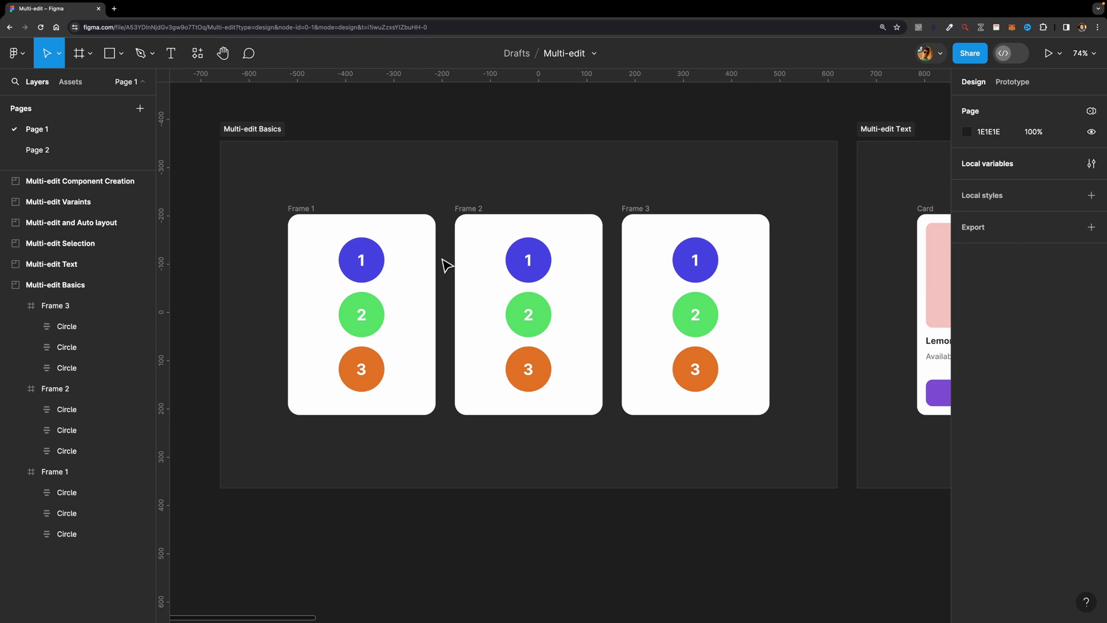
# - Rename Frame 1's number 1 circle layer to Circle 1 and try selecting its matching layers
pyautogui.click(365, 258)
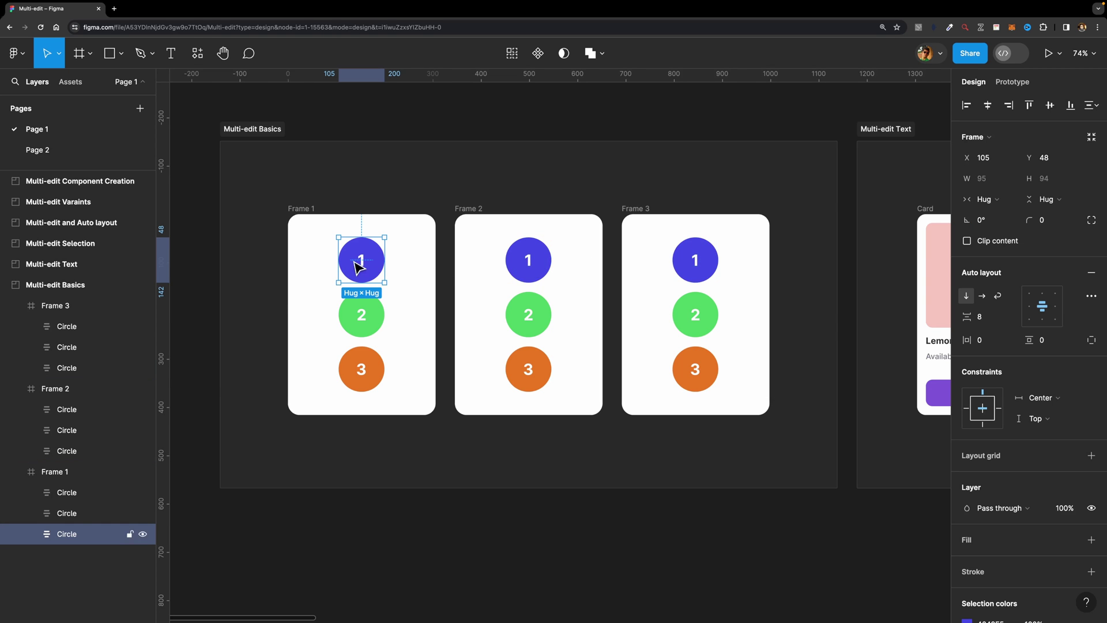
pyautogui.doubleClick(77, 534)
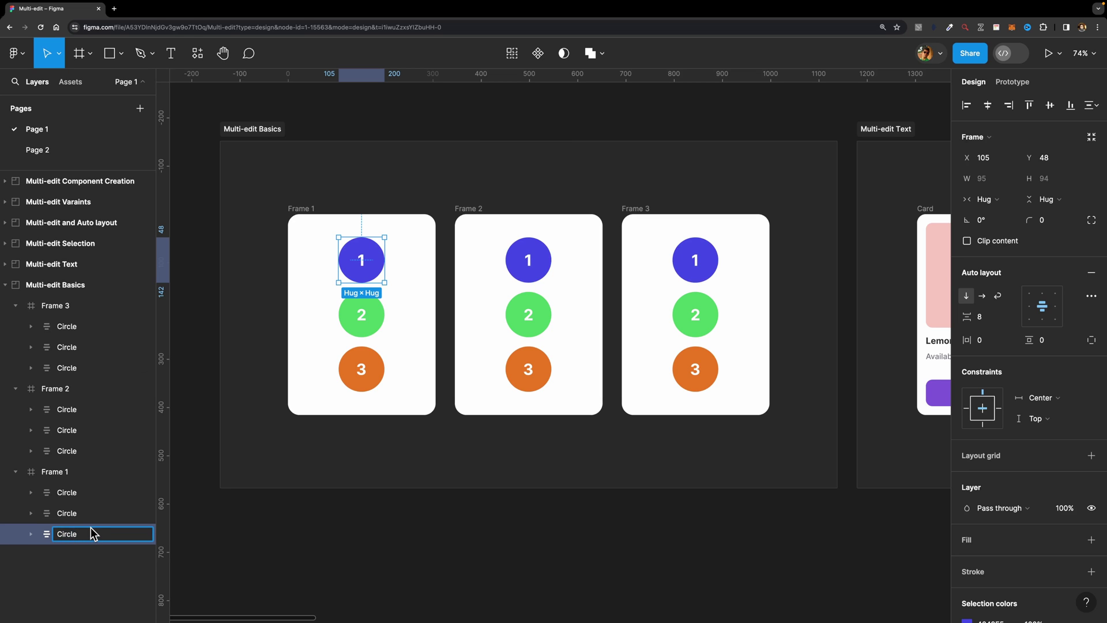
pyautogui.write('1')
pyautogui.press('Return')
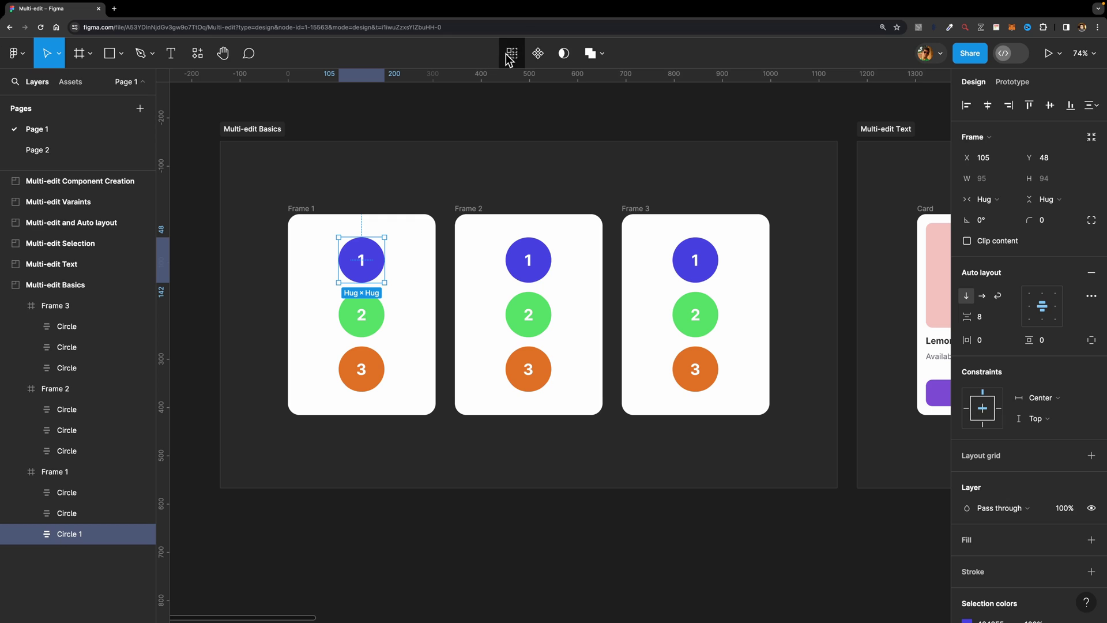
pyautogui.click(507, 56)
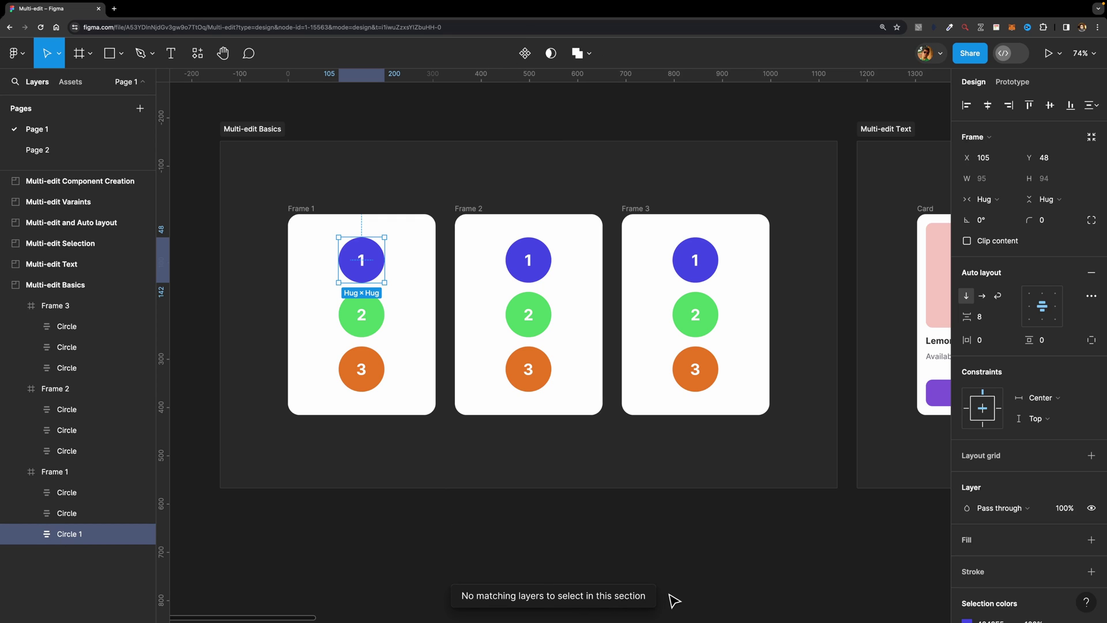
# - Restore the renamed layer's name to Circle and clear the selection
pyautogui.doubleClick(82, 534)
pyautogui.press('Return')
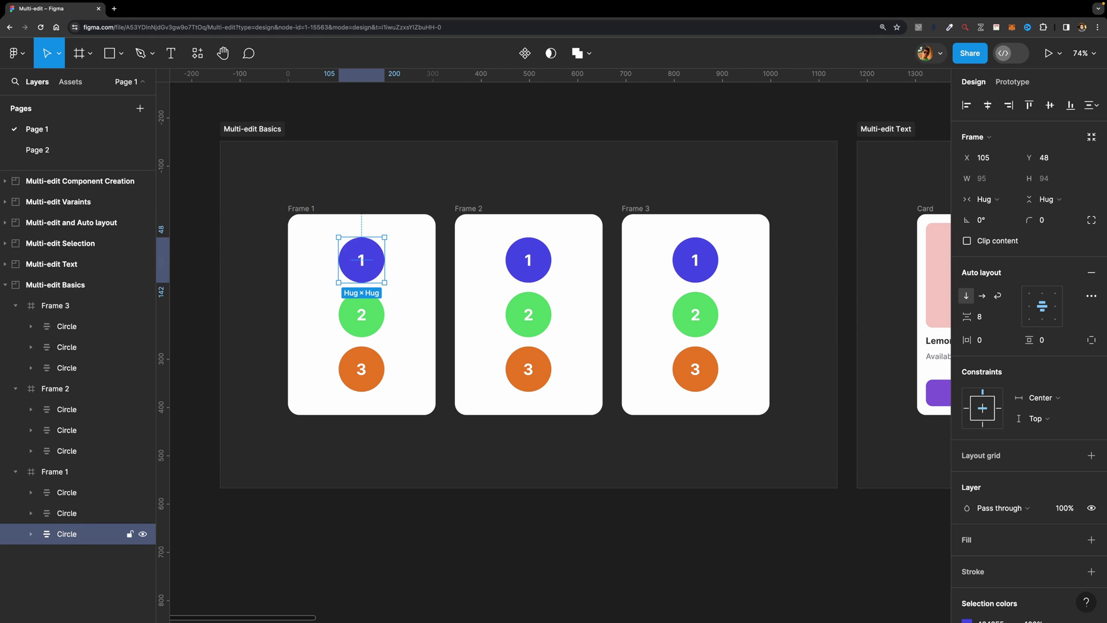
pyautogui.click(348, 548)
# - Move Frame 1's three circles together horizontally to X 44 and clear the selection
pyautogui.scroll(5, 398, 282)
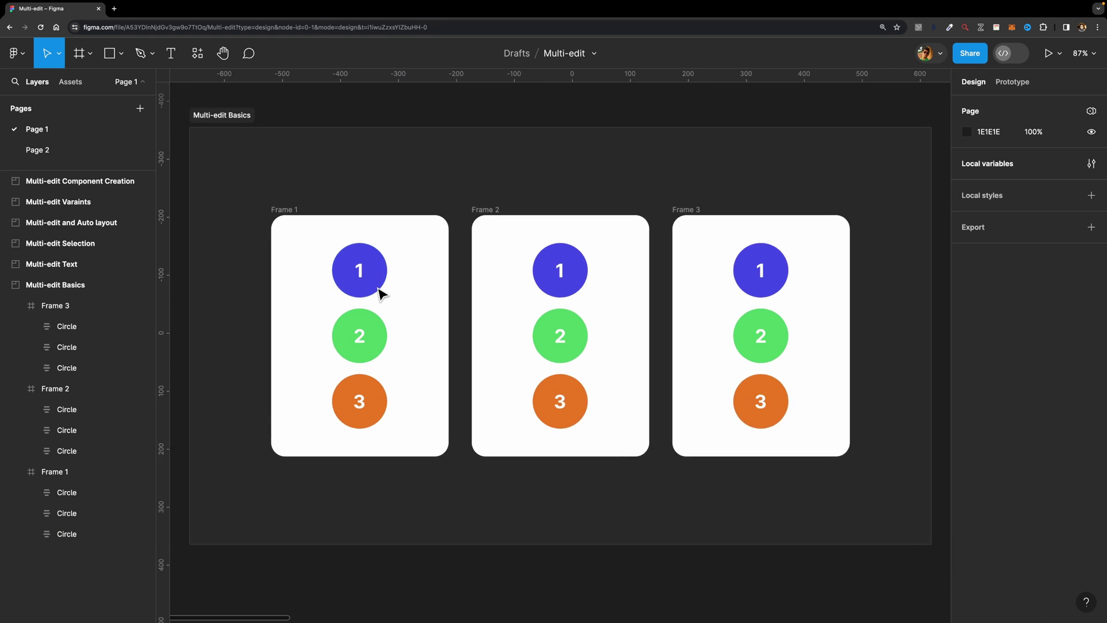
pyautogui.click(375, 272)
pyautogui.keyDown('shift'); pyautogui.click(363, 344); pyautogui.keyUp('shift')
pyautogui.keyDown('shift'); pyautogui.click(369, 408); pyautogui.keyUp('shift')
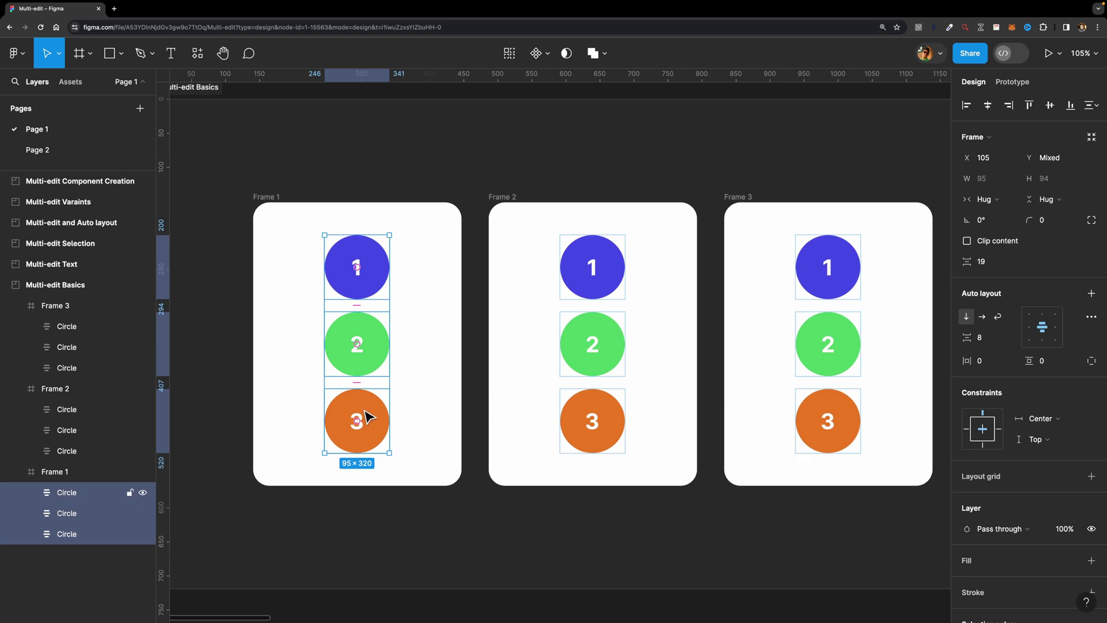
pyautogui.moveTo(376, 277); pyautogui.dragTo(336, 271)
pyautogui.press('Escape')
pyautogui.click(324, 238)
pyautogui.click(325, 227)
pyautogui.click(302, 254)
pyautogui.click(329, 227)
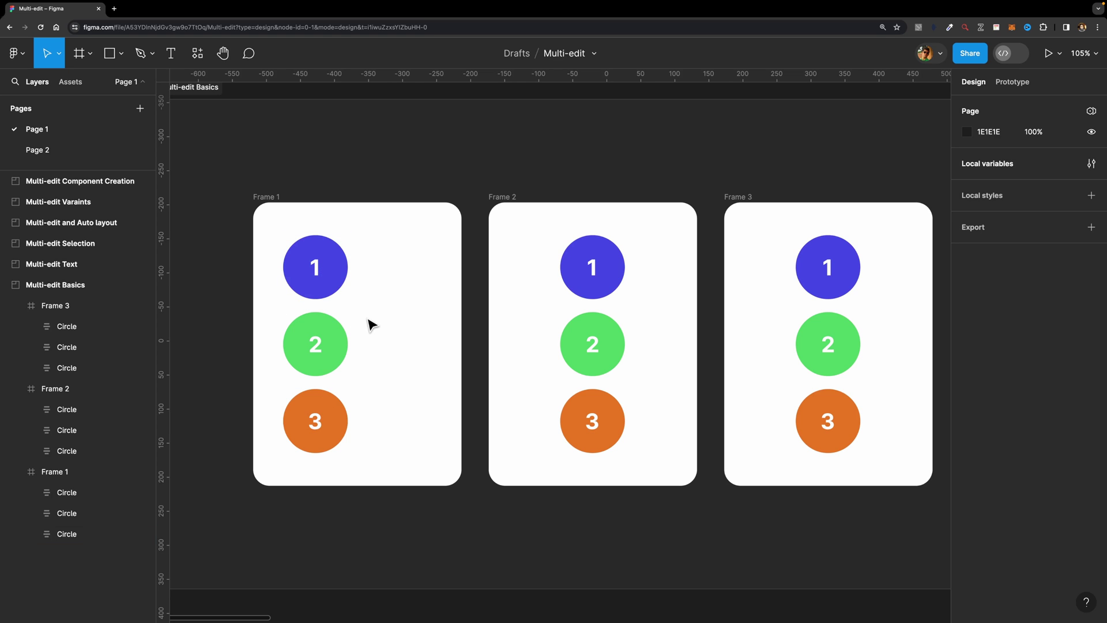
# - Try to centre Frame 1's three circles horizontally in the frame by aligning them as one selection
pyautogui.click(324, 274)
pyautogui.keyDown('shift'); pyautogui.click(312, 361); pyautogui.keyUp('shift')
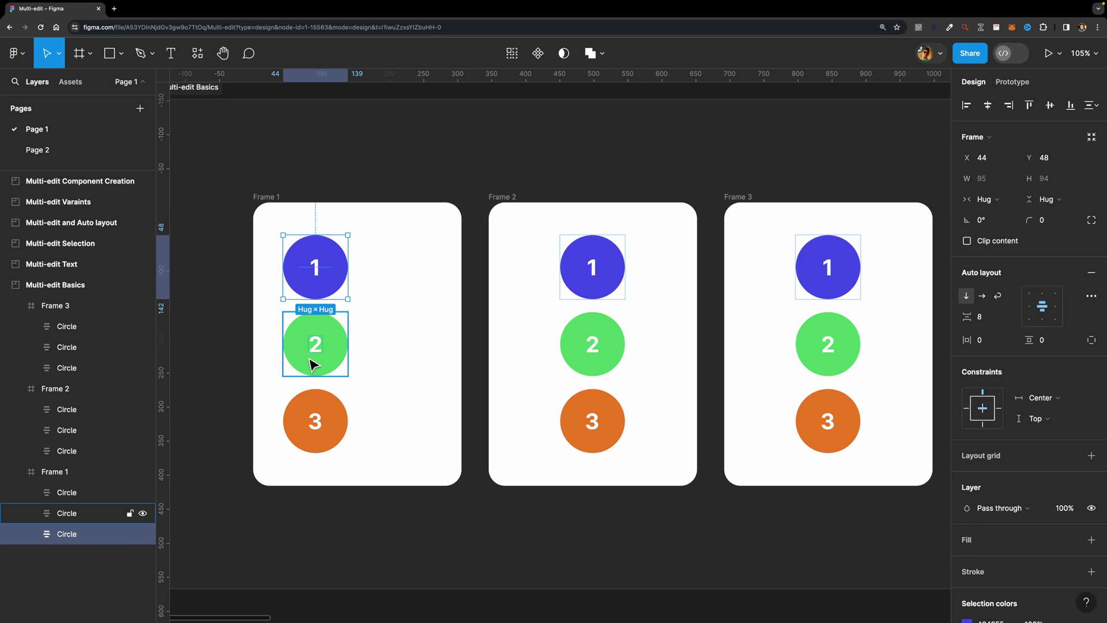
pyautogui.keyDown('shift'); pyautogui.click(311, 408); pyautogui.keyUp('shift')
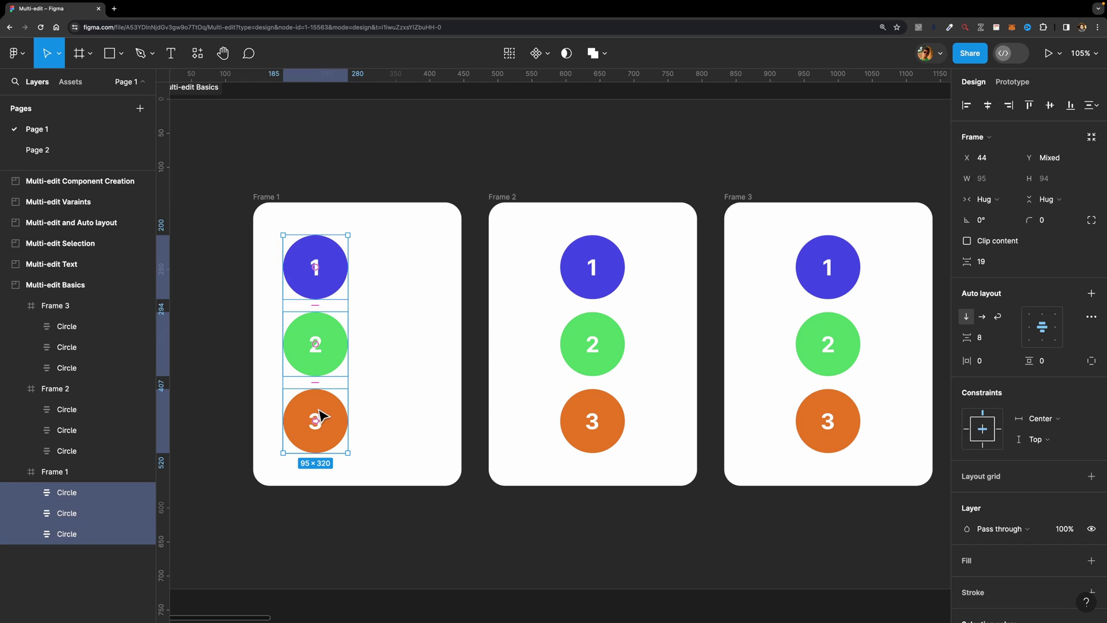
pyautogui.click(987, 105)
pyautogui.click(396, 358)
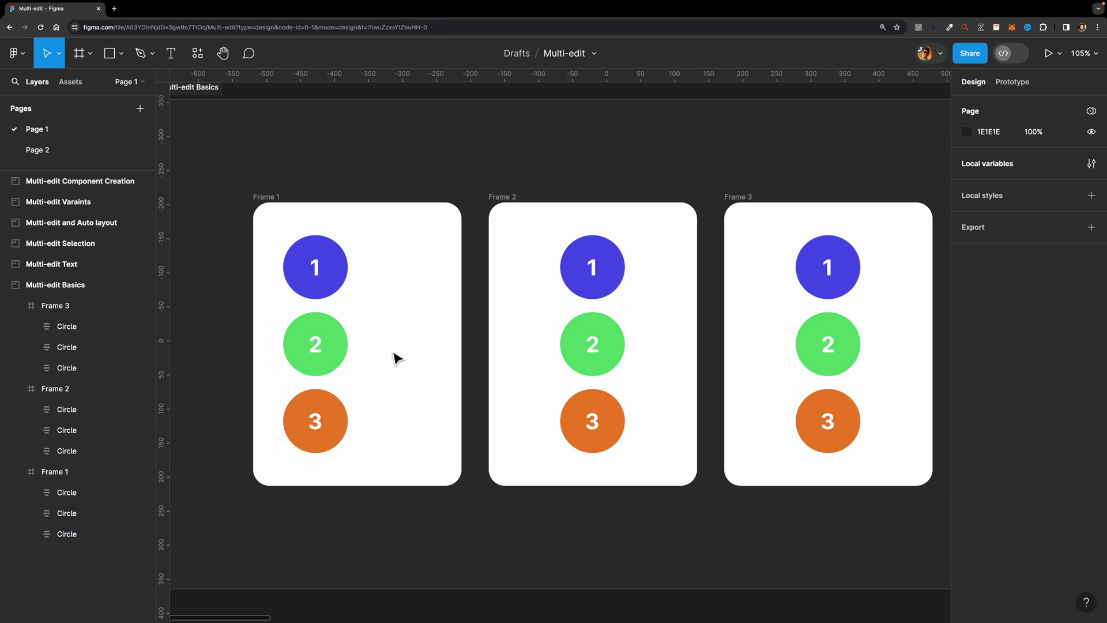
# - Centre Frame 1's number 1 and number 2 circles horizontally one at a time, and undo both alignments
pyautogui.click(318, 280)
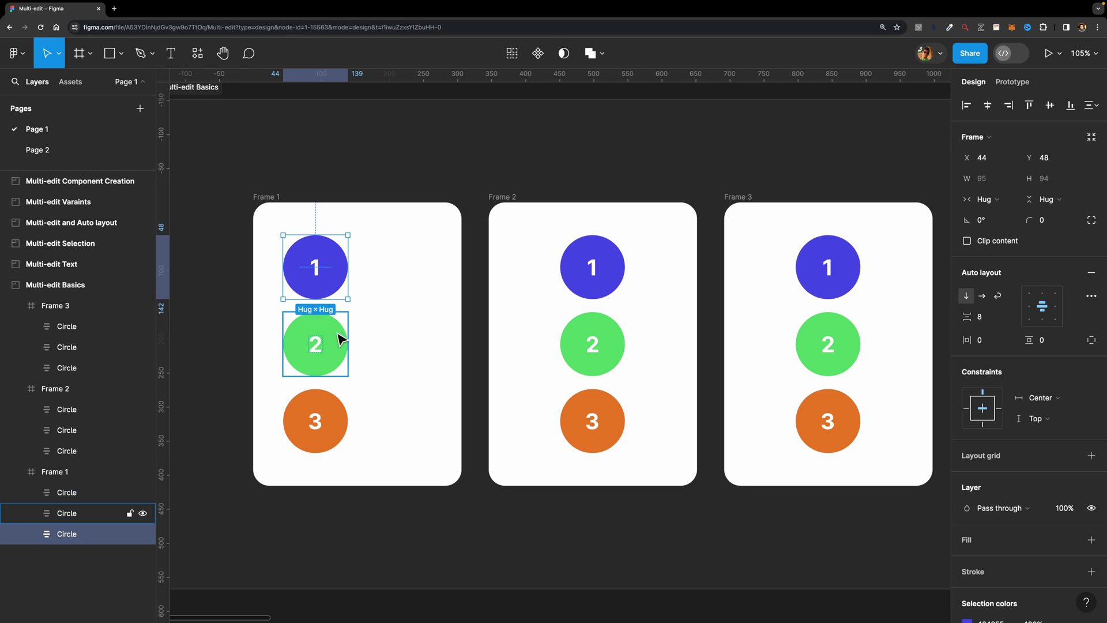
pyautogui.click(987, 105)
pyautogui.click(313, 344)
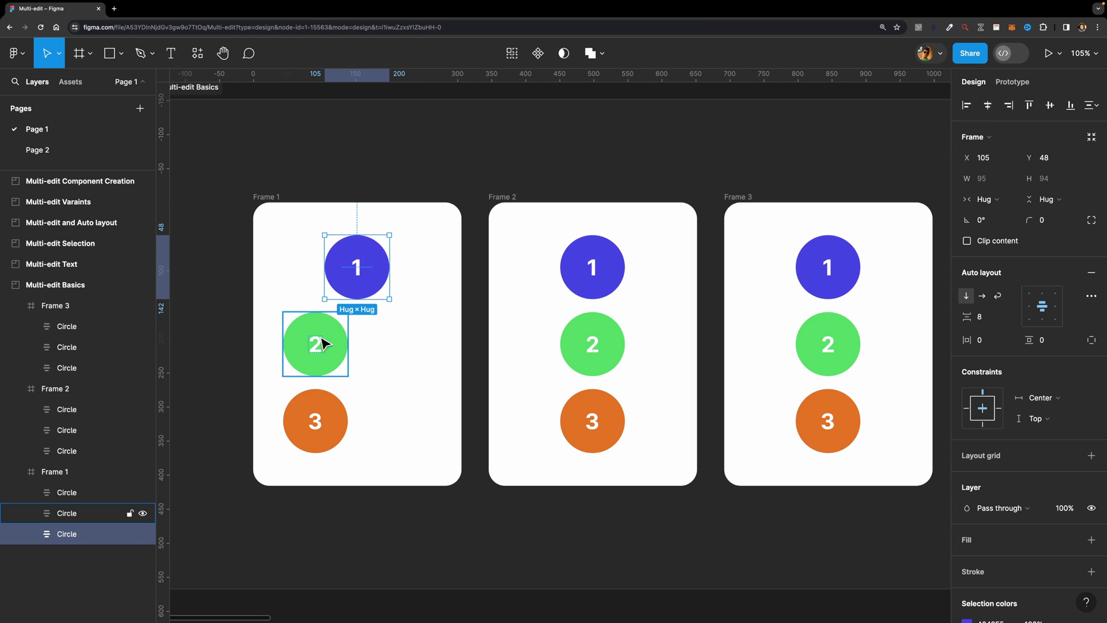
pyautogui.click(986, 105)
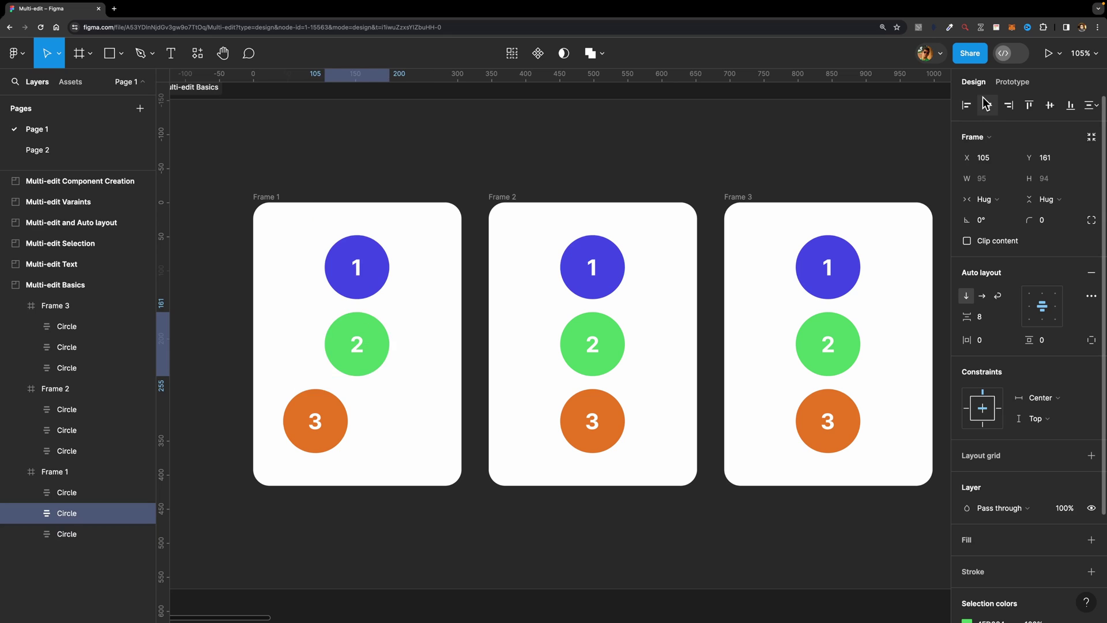
pyautogui.press('super+z')
pyautogui.press('super+z')
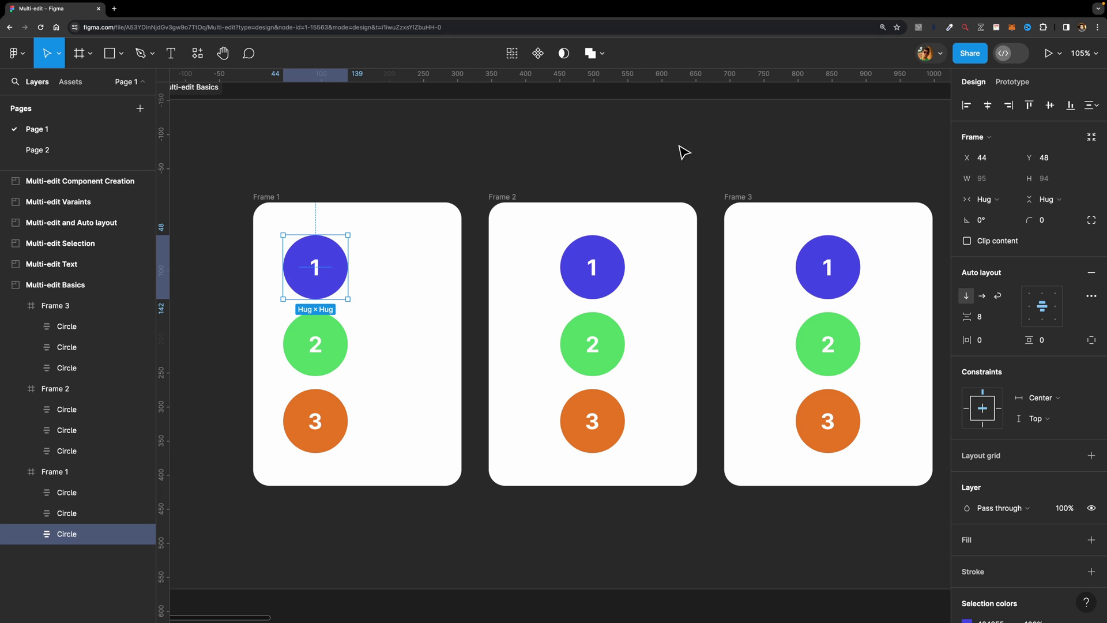
# - Group Frame 1's three circles, centre the group horizontally in the frame, and undo the alignment and grouping
pyautogui.keyDown('shift'); pyautogui.click(317, 343); pyautogui.keyUp('shift')
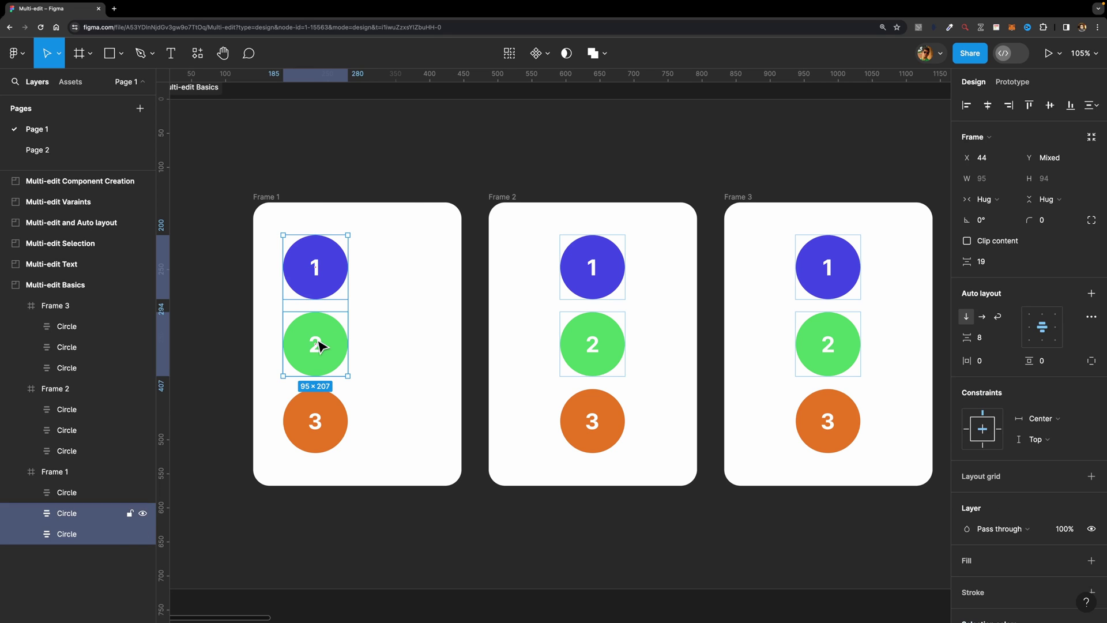
pyautogui.keyDown('shift'); pyautogui.click(318, 415); pyautogui.keyUp('shift')
pyautogui.rightClick(327, 277)
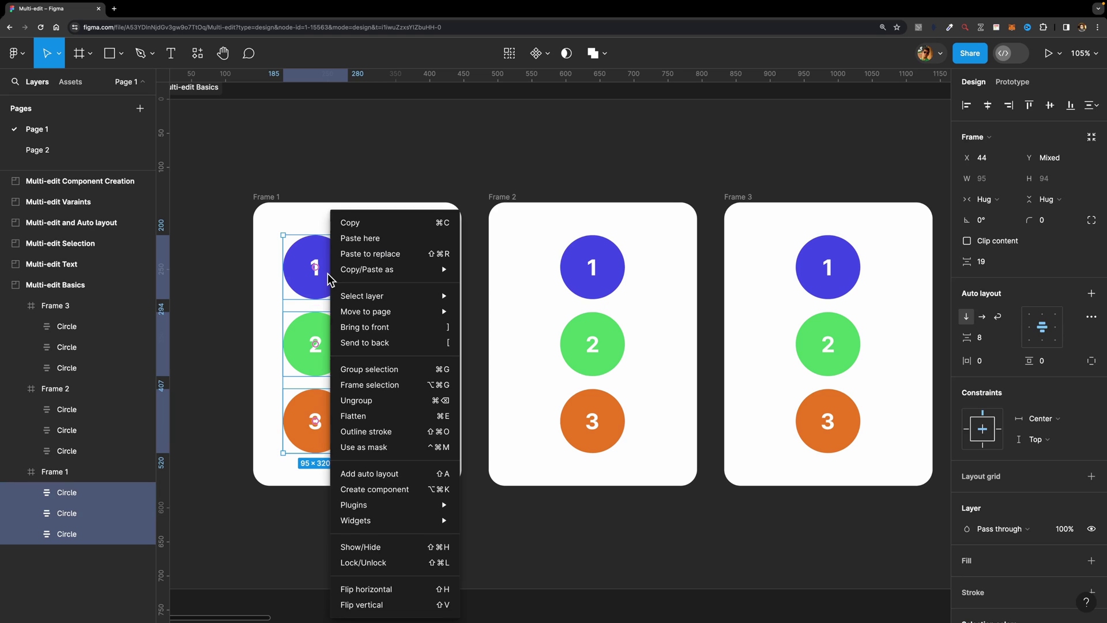
pyautogui.click(397, 371)
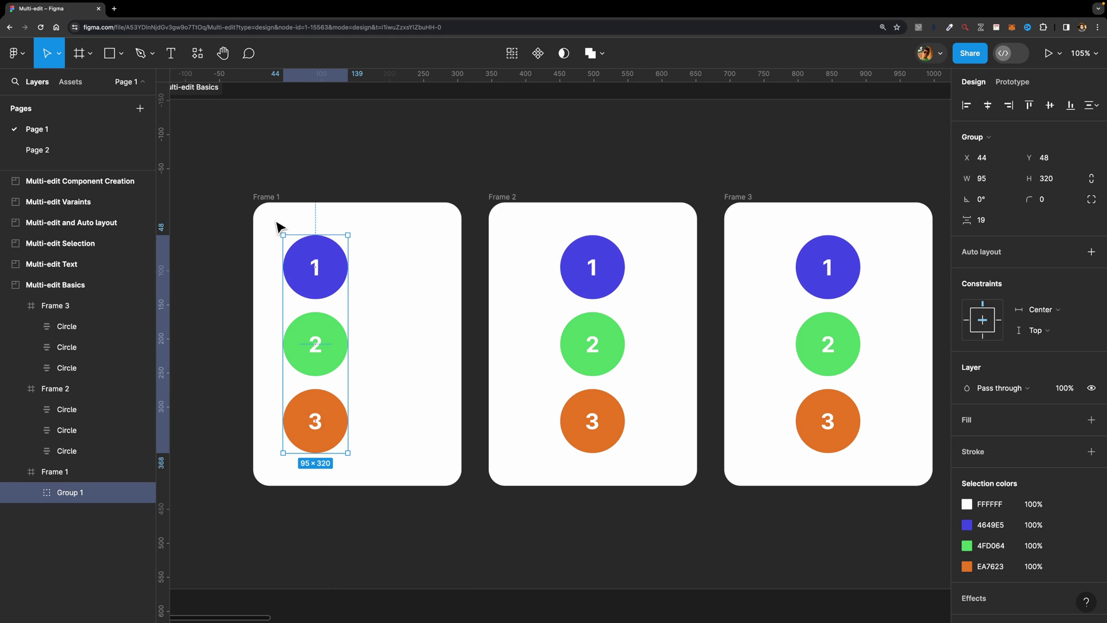
pyautogui.click(987, 105)
pyautogui.keyDown('ctrl'); pyautogui.scroll(1, 467, 166); pyautogui.keyUp('ctrl')
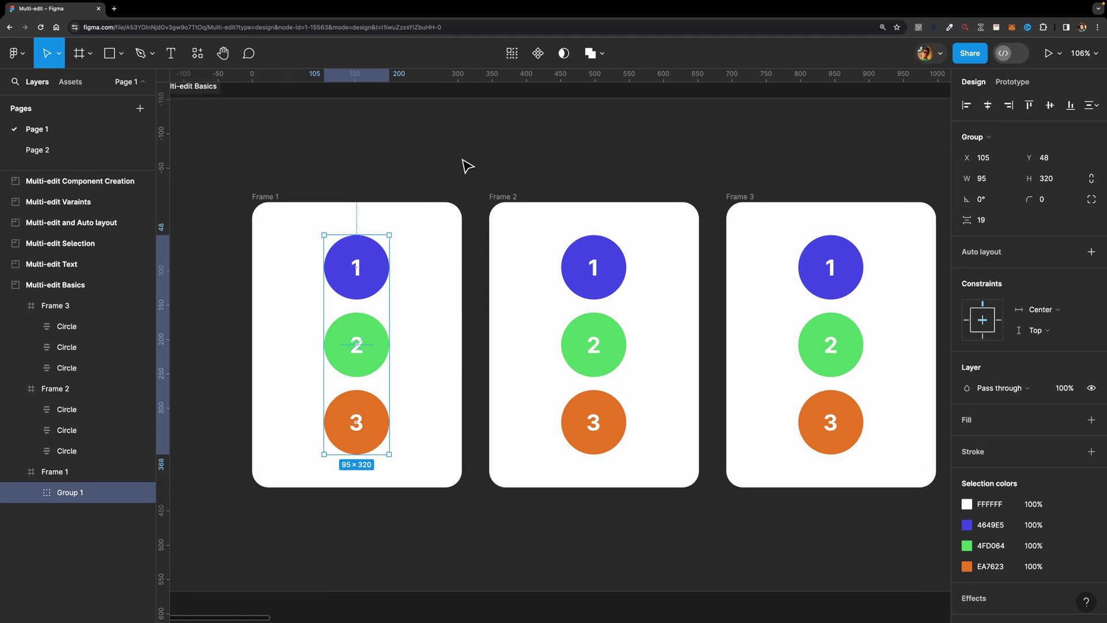
pyautogui.hotkey('ctrl', 'z')
pyautogui.hotkey('ctrl', 'z')
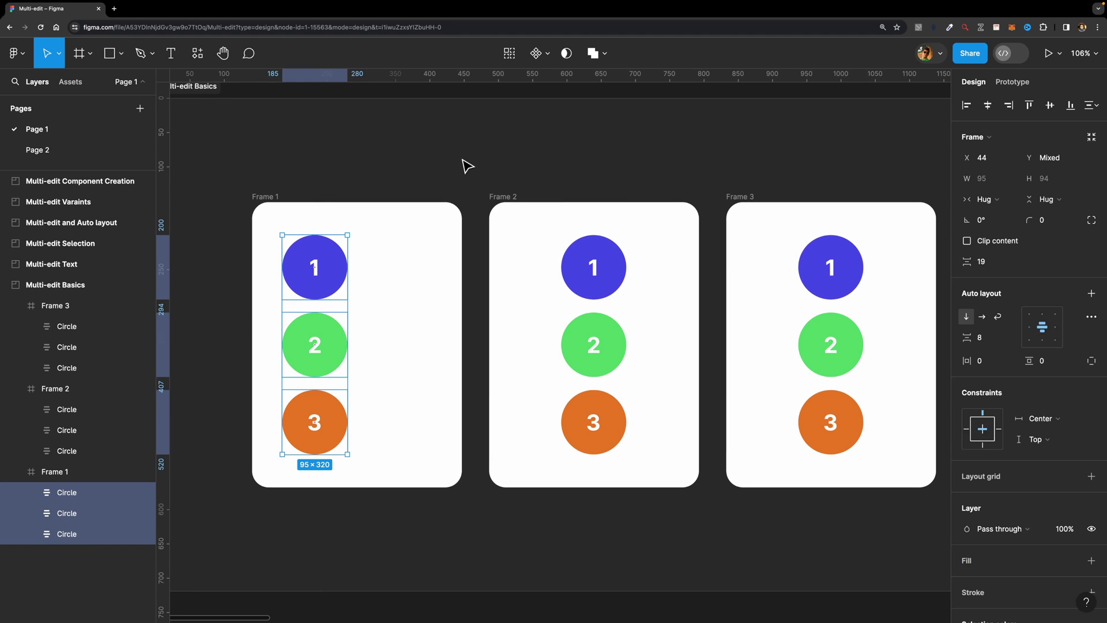
# - Select Frame 1's three circles together and centre them horizontally to their frame as separate layers
pyautogui.click(384, 235)
pyautogui.click(315, 277)
pyautogui.keyDown('shift'); pyautogui.click(314, 340); pyautogui.keyUp('shift')
pyautogui.keyDown('shift'); pyautogui.click(318, 416); pyautogui.keyUp('shift')
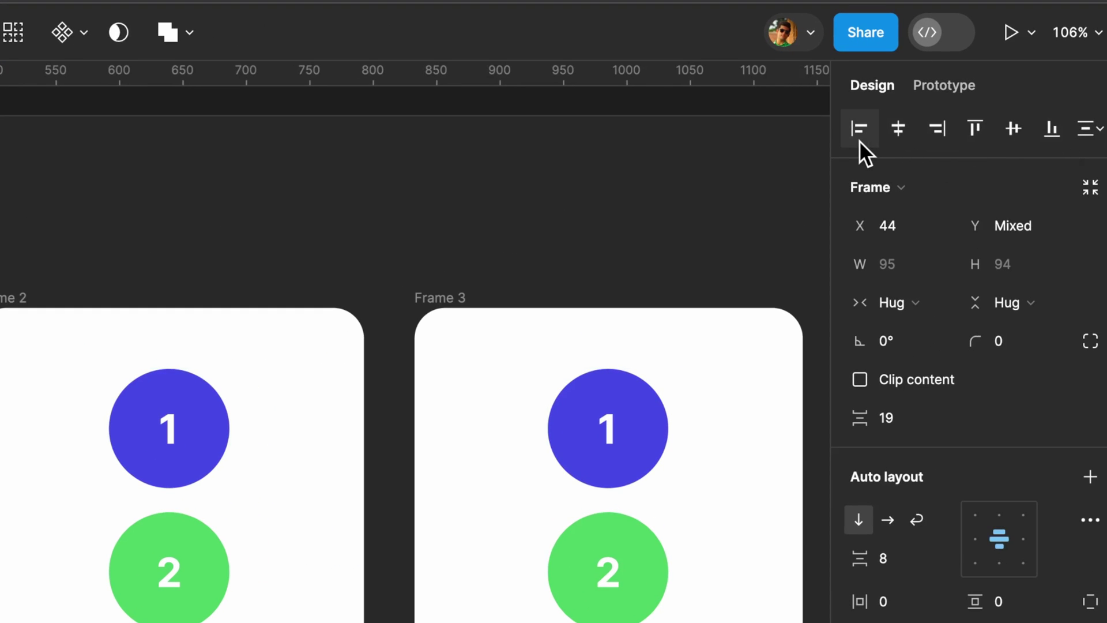
pyautogui.click(860, 141)
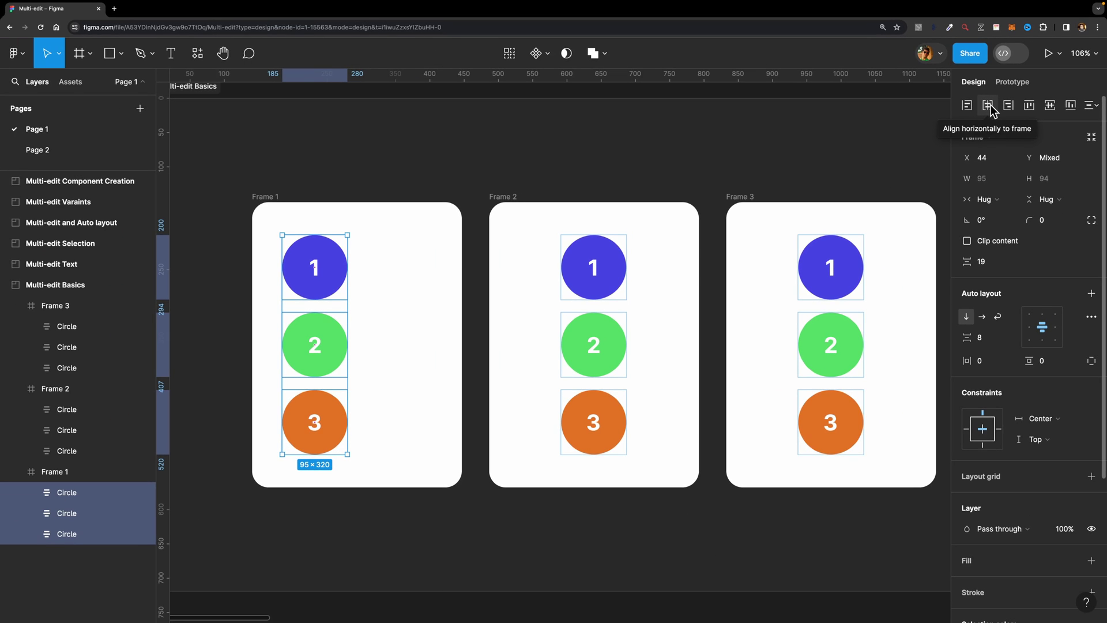
pyautogui.click(987, 105)
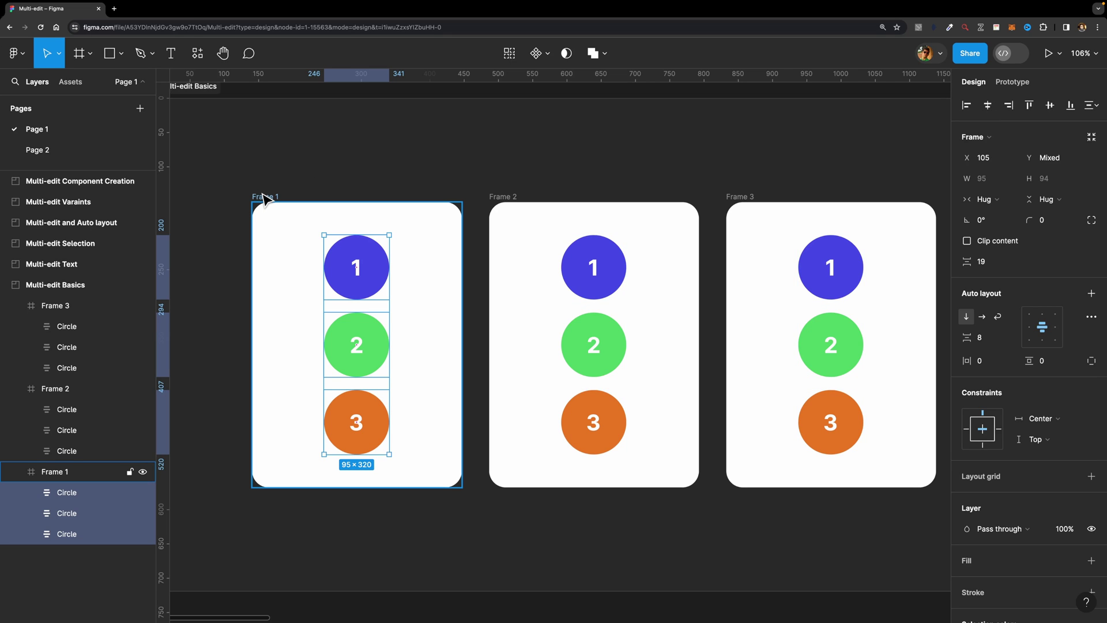
# - Select Frame 1's number 1 circle with its matching layers in the other frames, and clear the selection
pyautogui.click(363, 272)
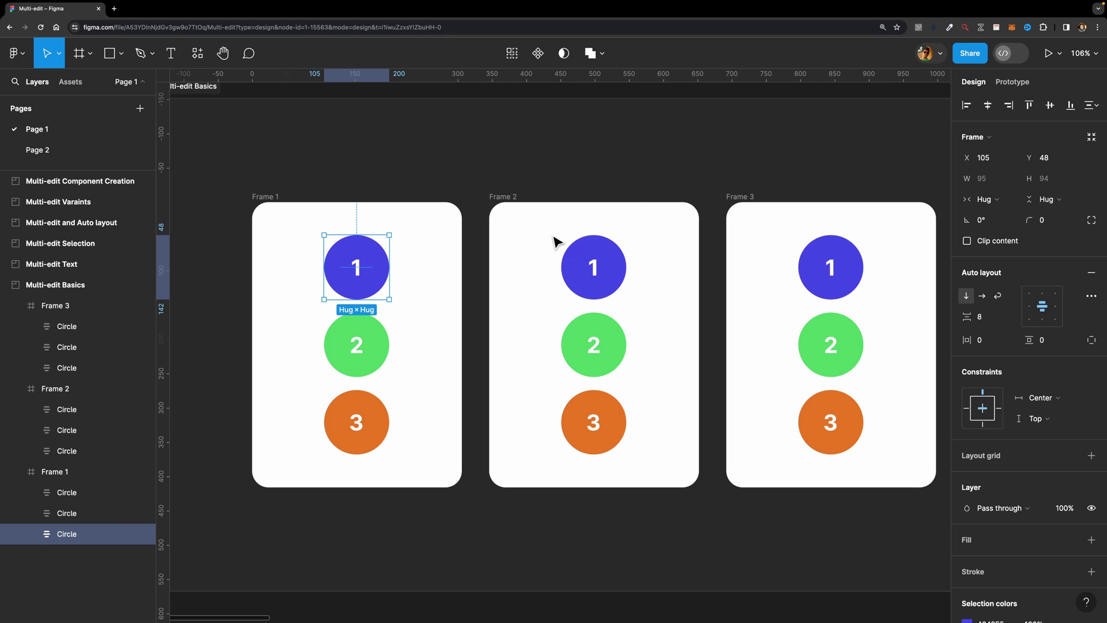
pyautogui.click(512, 55)
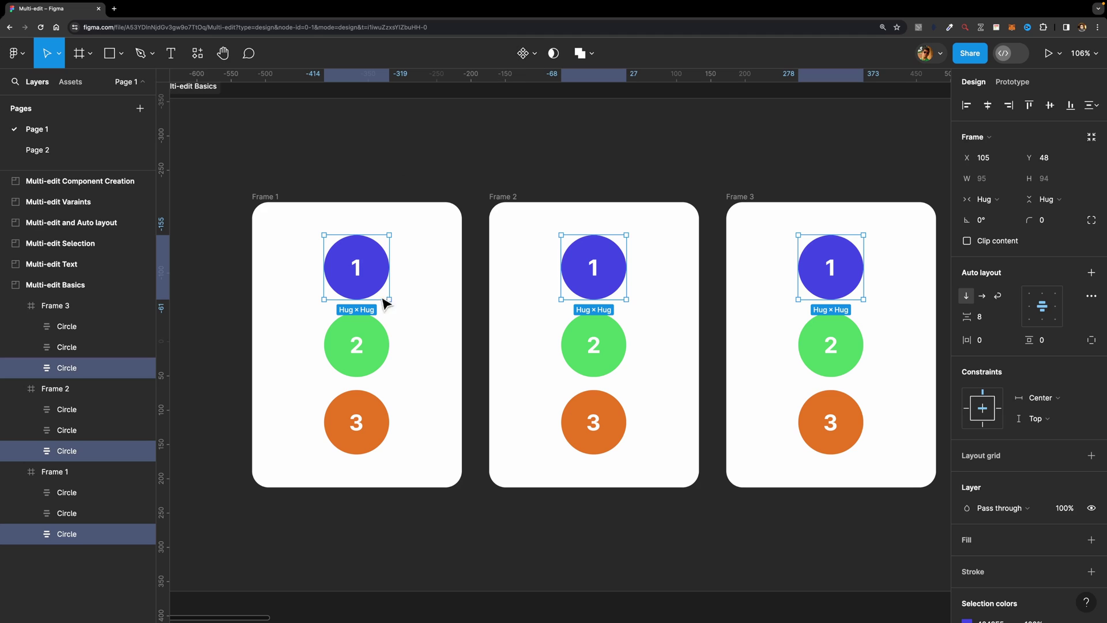
pyautogui.click(385, 175)
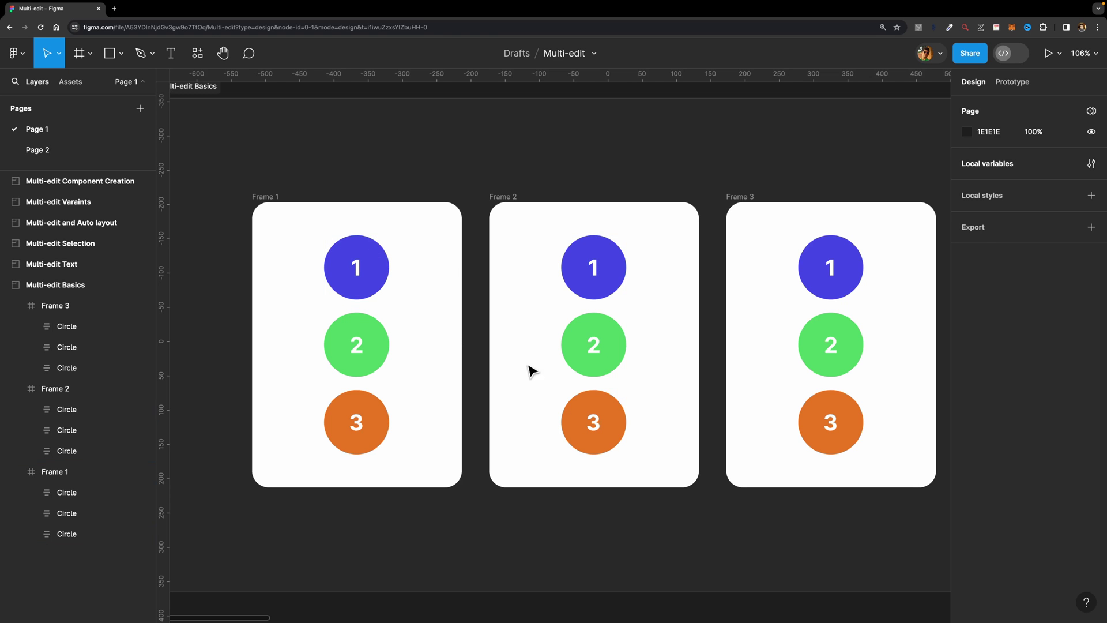
# - Select Frame 1's number 1 and number 3 circles with their matching layers, try rotating them together, and restore and deselect them
pyautogui.click(375, 277)
pyautogui.keyDown('shift'); pyautogui.click(375, 440); pyautogui.keyUp('shift')
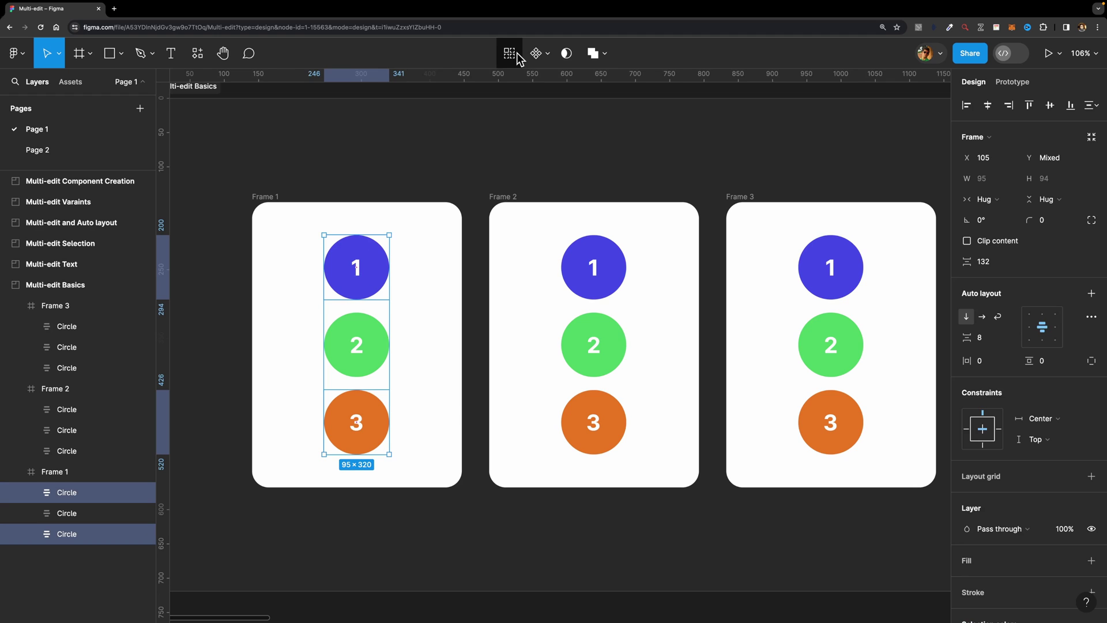
pyautogui.click(516, 53)
pyautogui.moveTo(600, 261)
pyautogui.mouseDown()
pyautogui.moveTo(565, 255)
pyautogui.moveTo(619, 255)
pyautogui.mouseUp()
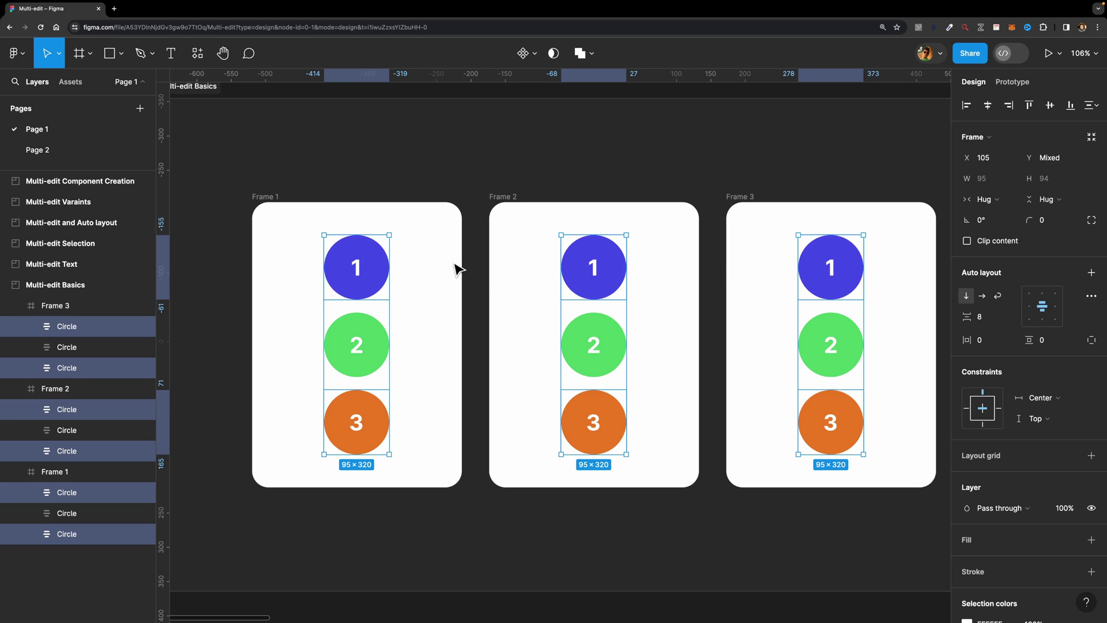
pyautogui.moveTo(971, 223); pyautogui.dragTo(558, 247)
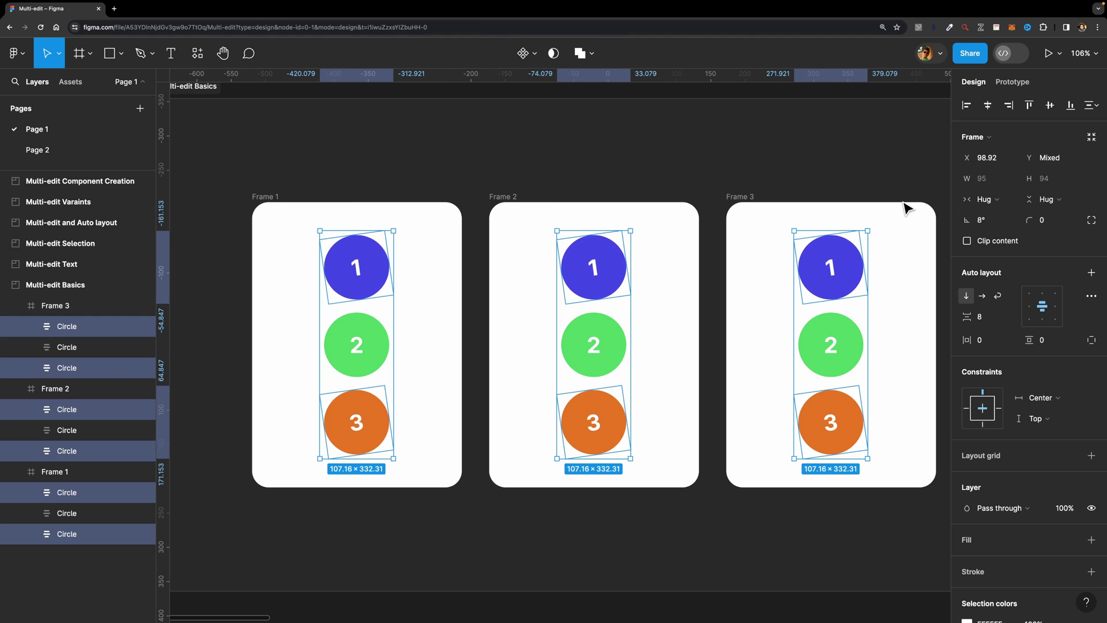
pyautogui.moveTo(968, 221); pyautogui.dragTo(518, 237)
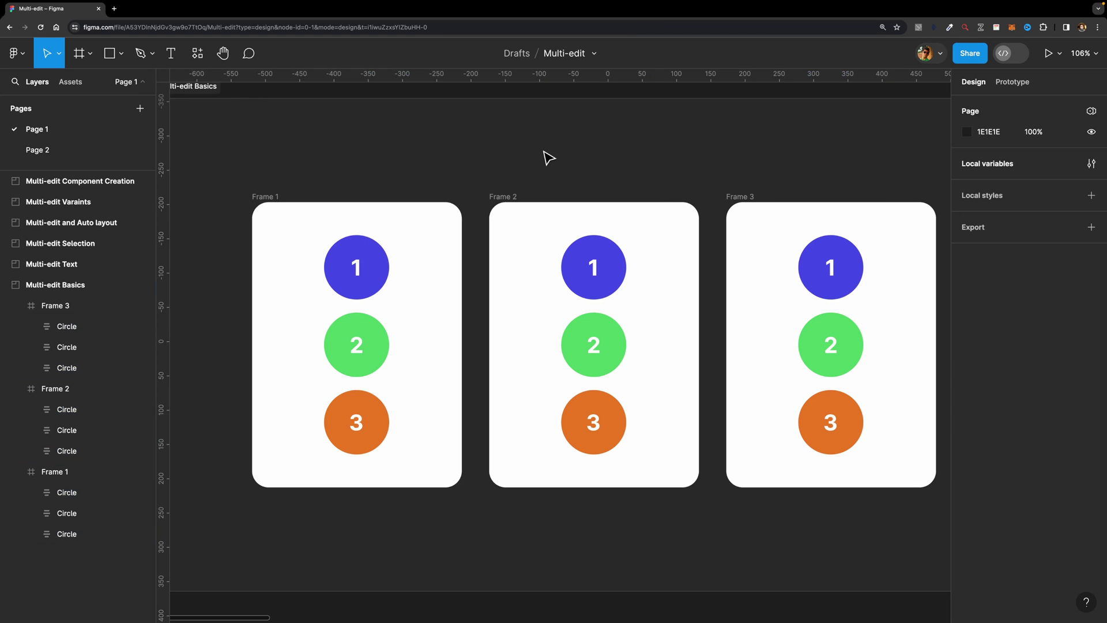
# - Go to the Multi-edit Text section and select the first card's Lemon title with its matching layers in the other cards
pyautogui.press('n')
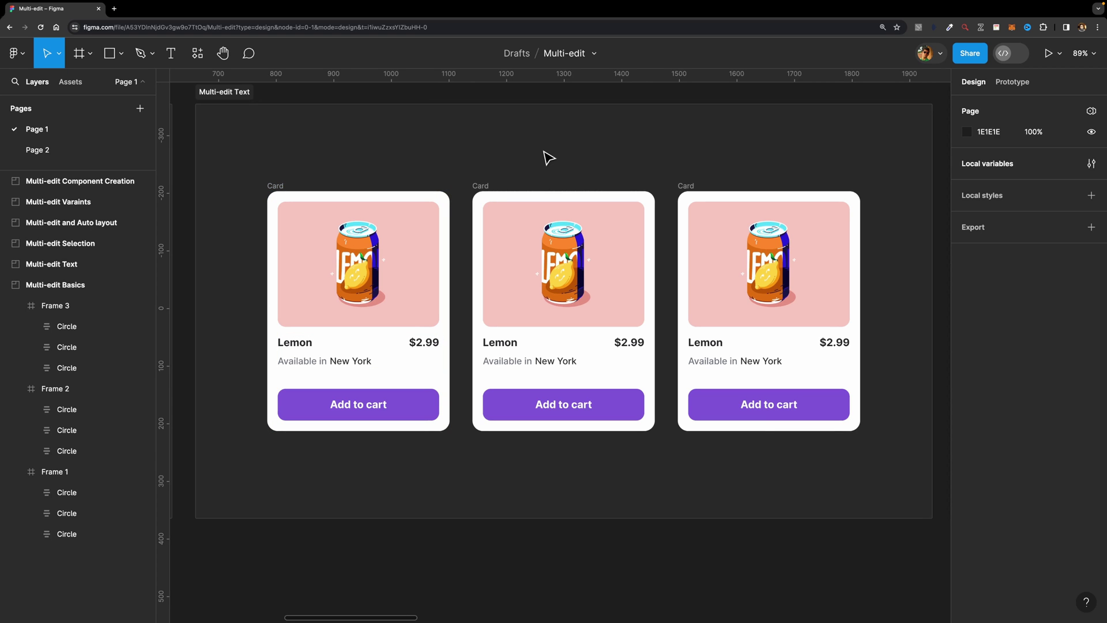
pyautogui.scroll(3, 477, 185)
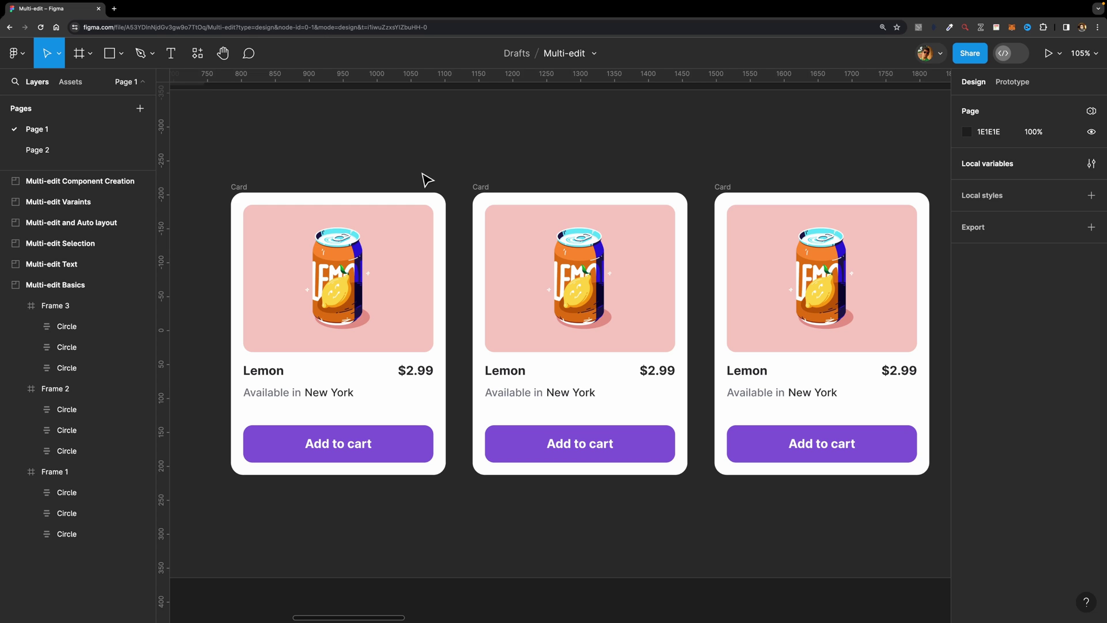
pyautogui.scroll(1, 264, 369)
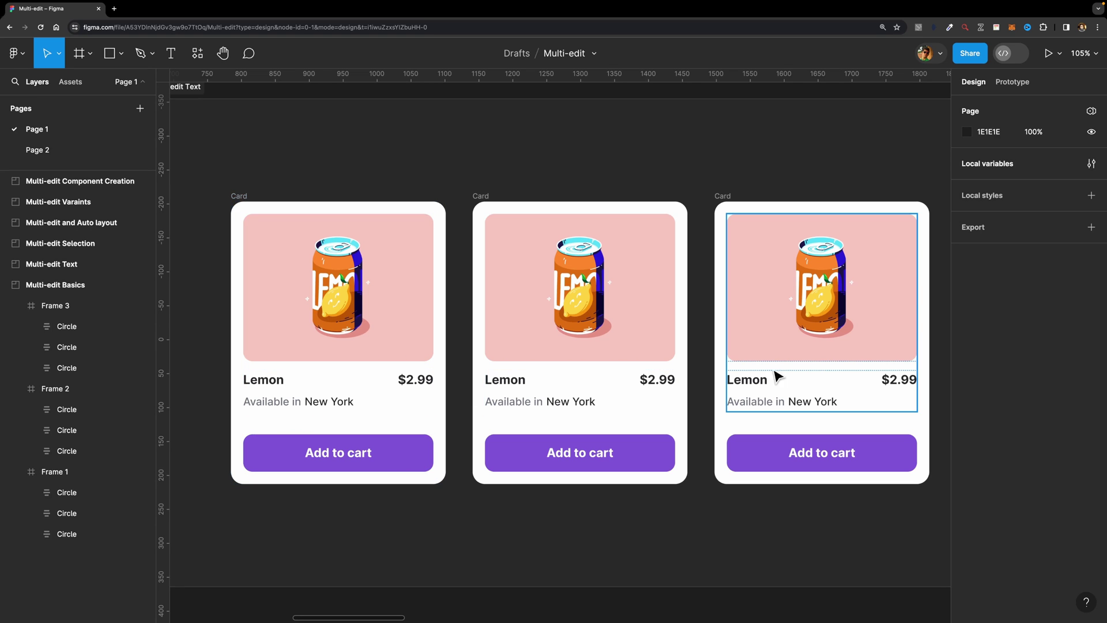
pyautogui.doubleClick(275, 384)
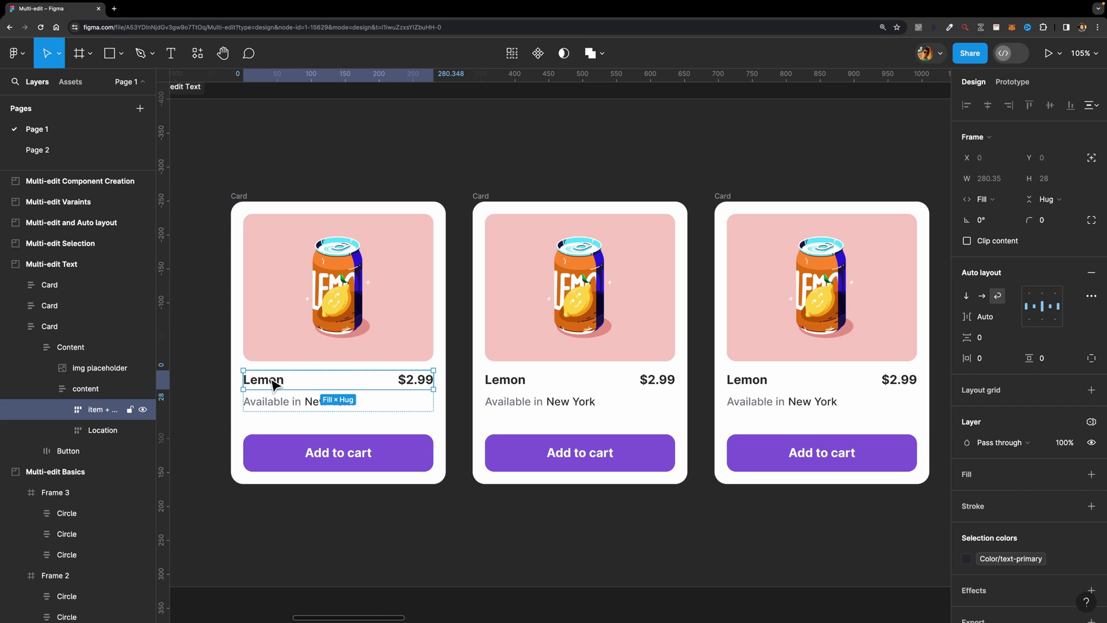
pyautogui.click(275, 384)
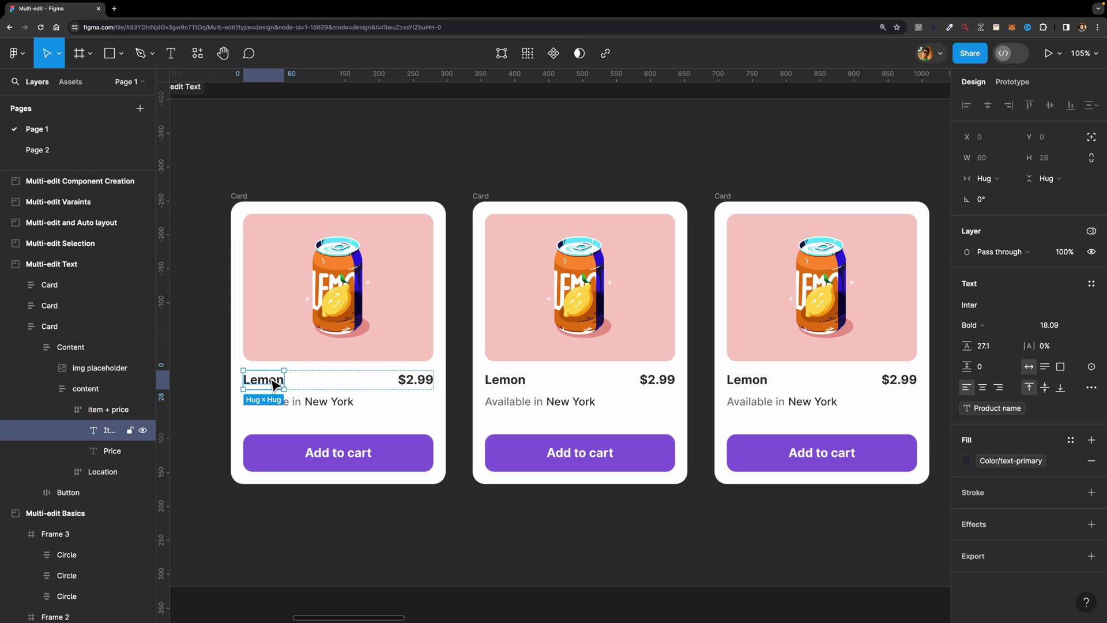
pyautogui.click(528, 54)
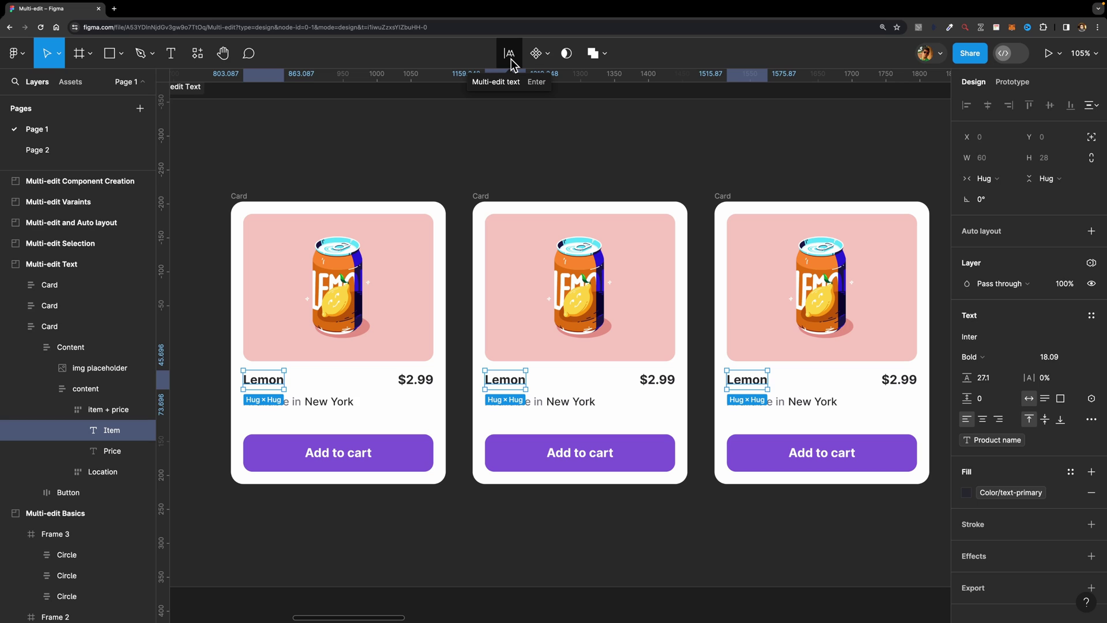
# - Replace the text of the three selected product titles with "Orange" in one multi-edit
pyautogui.click(509, 54)
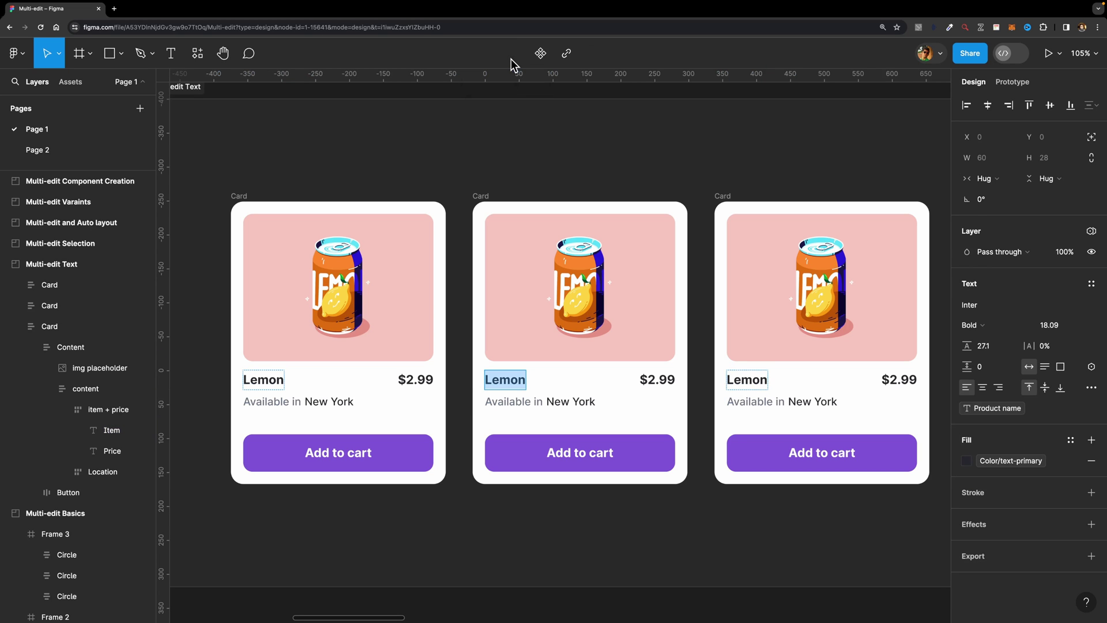
pyautogui.write('Ora')
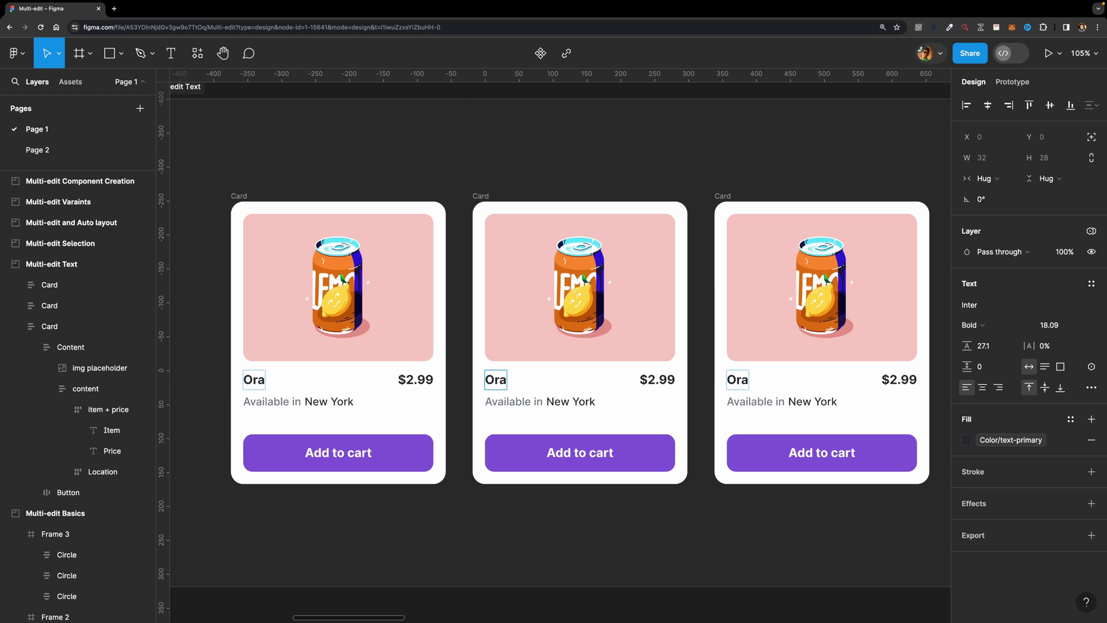
pyautogui.write('nge')
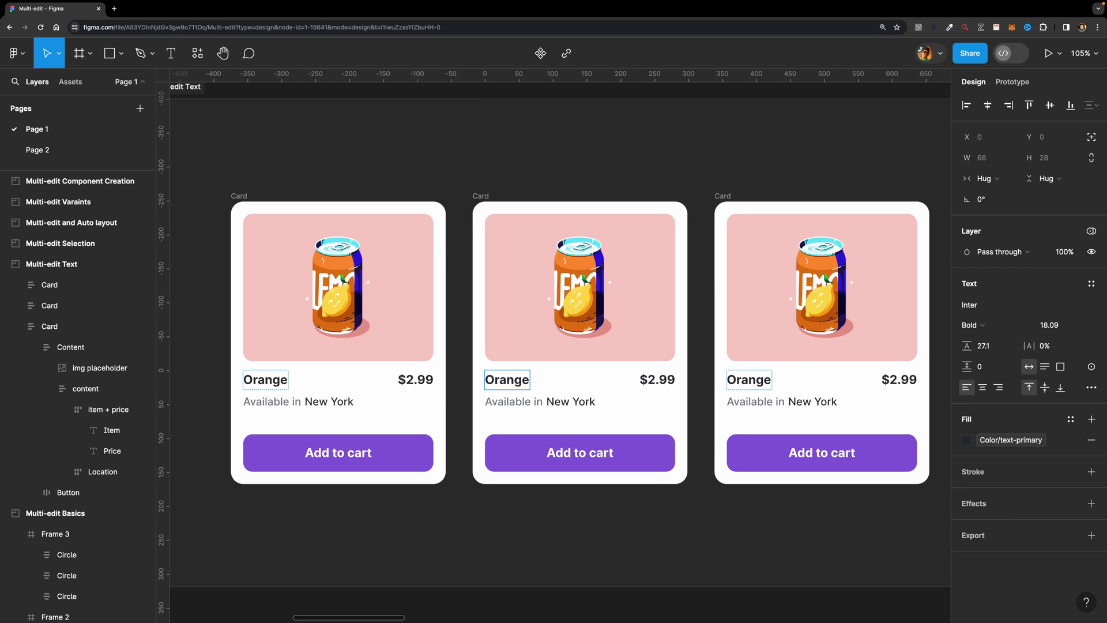
pyautogui.press('Escape')
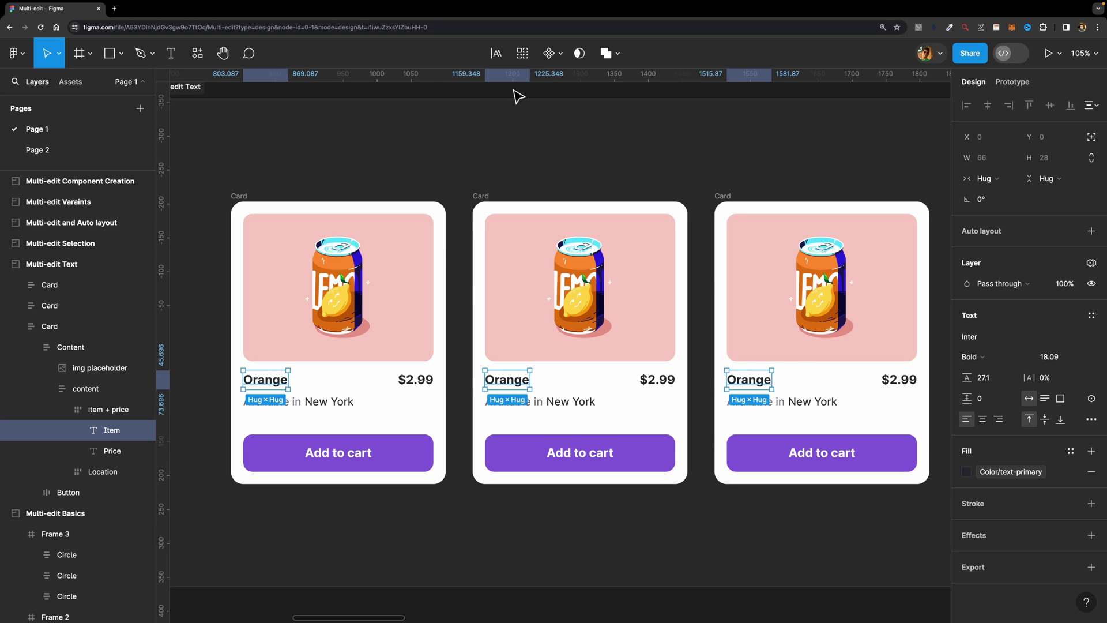
# - Go to the Multi-edit Selection section and select the first modal's Basic plan option with its matching layers in the other modals
pyautogui.hscroll(15, 517, 96)
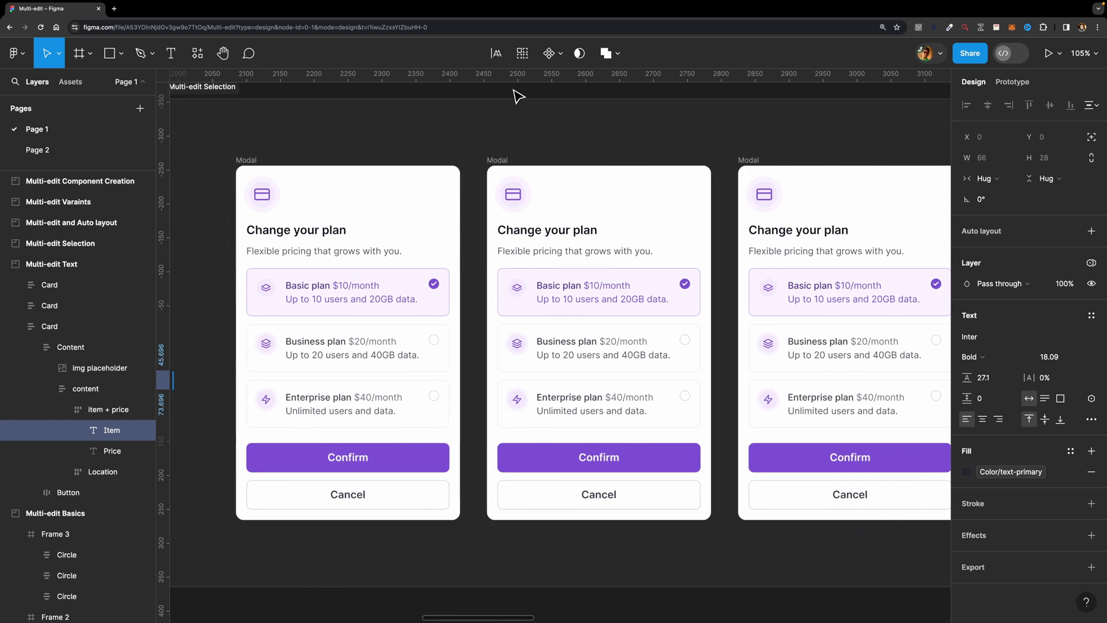
pyautogui.scroll(-2, 516, 93)
pyautogui.click(514, 92)
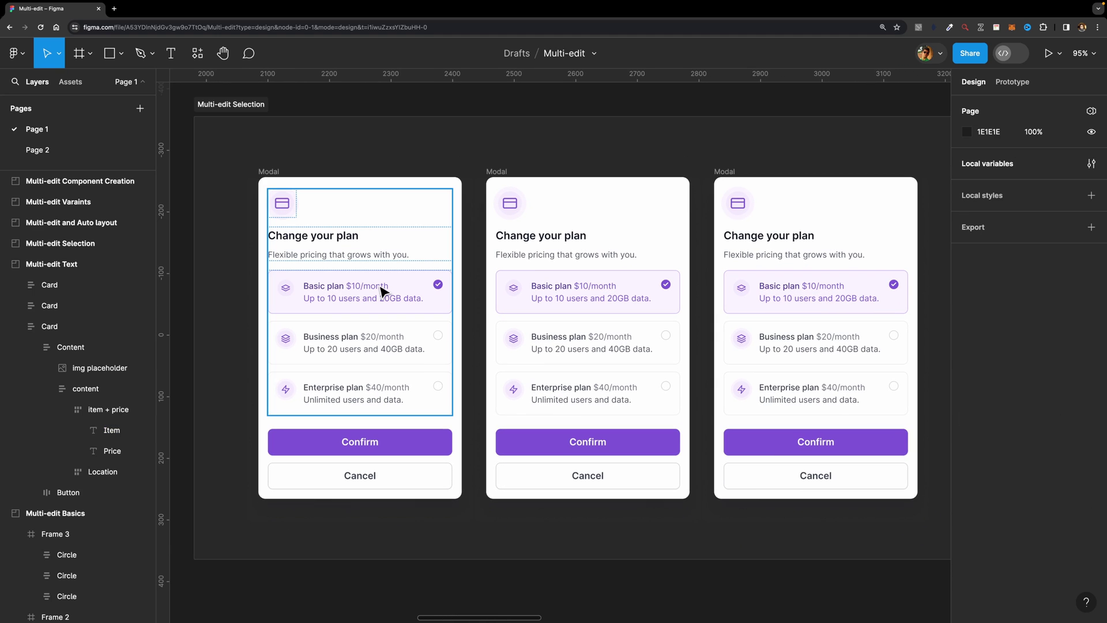
pyautogui.click(381, 291)
pyautogui.doubleClick(381, 291)
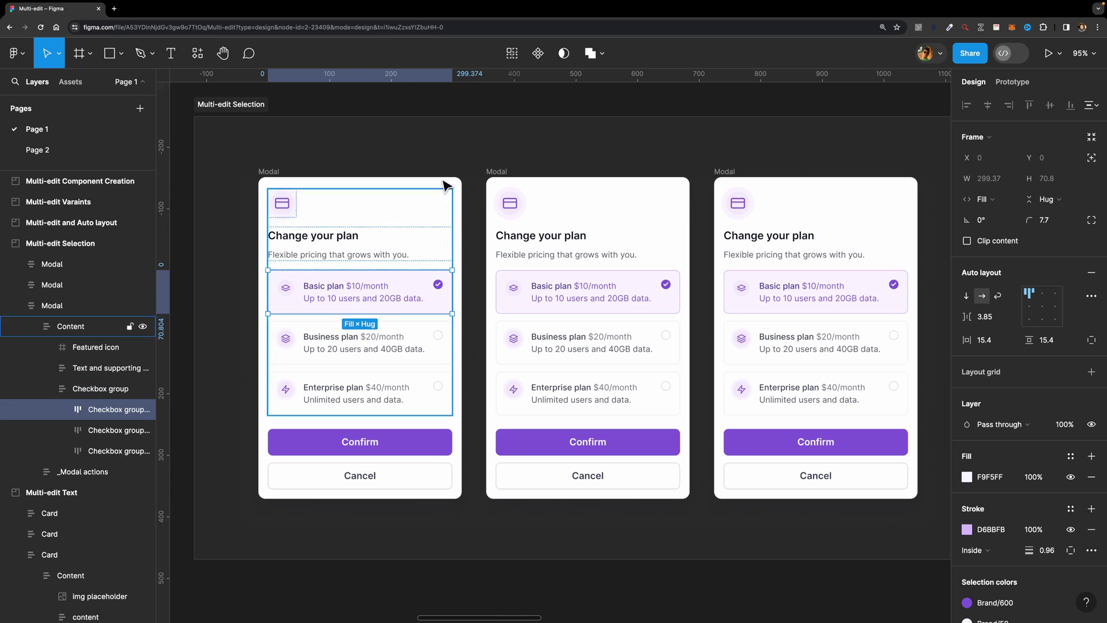
pyautogui.click(512, 53)
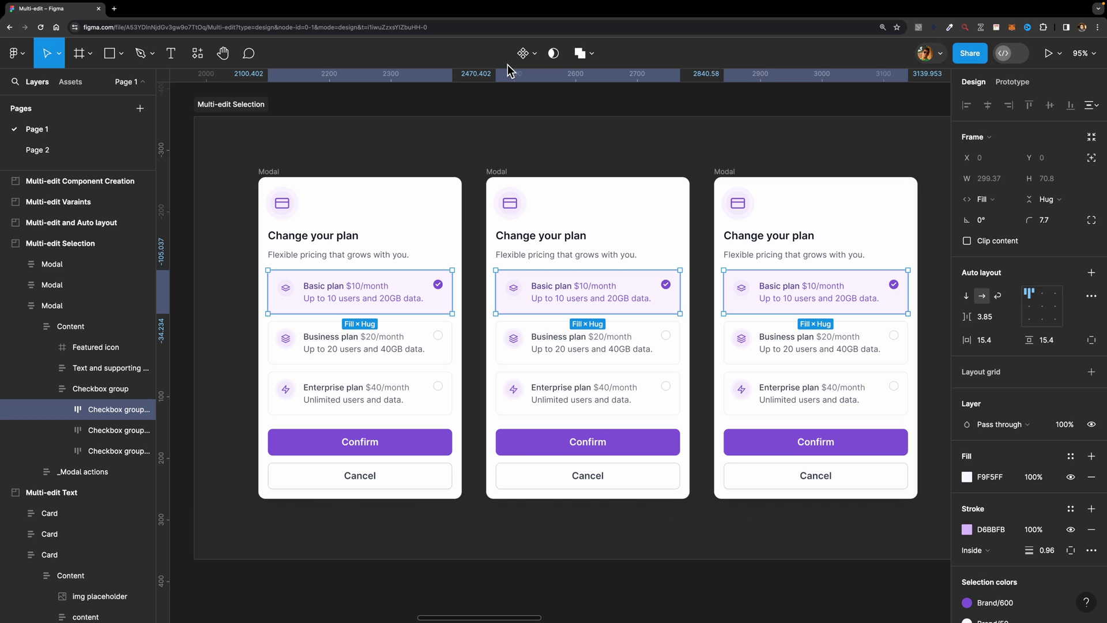
# - Select the first modal's Business plan option and extend the selection to the matching options in the other two modals
pyautogui.click(348, 350)
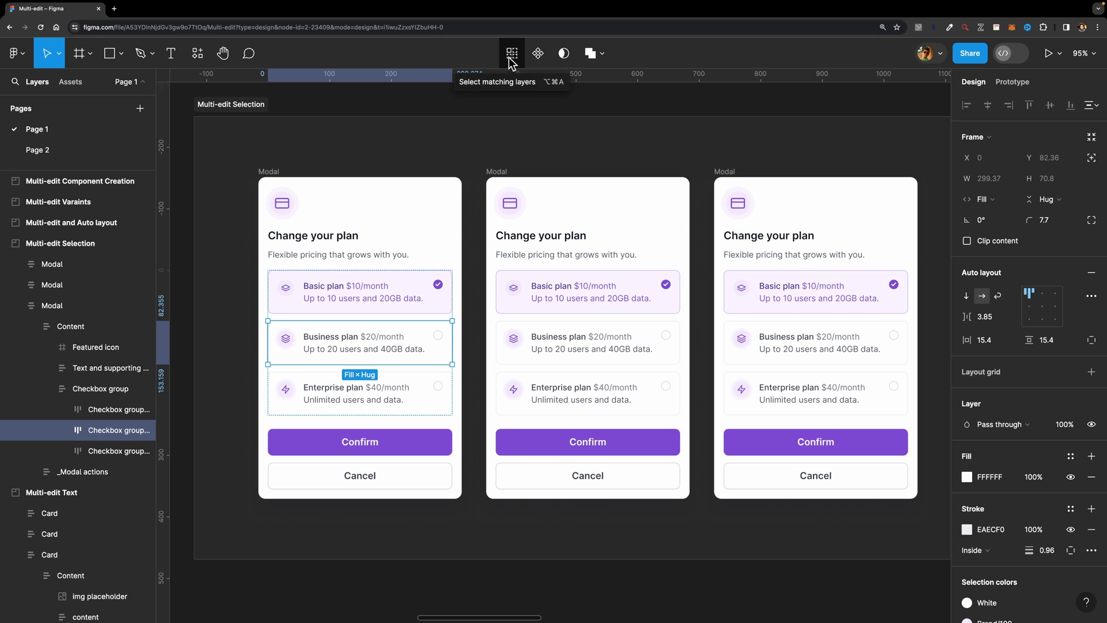
pyautogui.hscroll(5, 473, 155)
pyautogui.hscroll(-1, 476, 160)
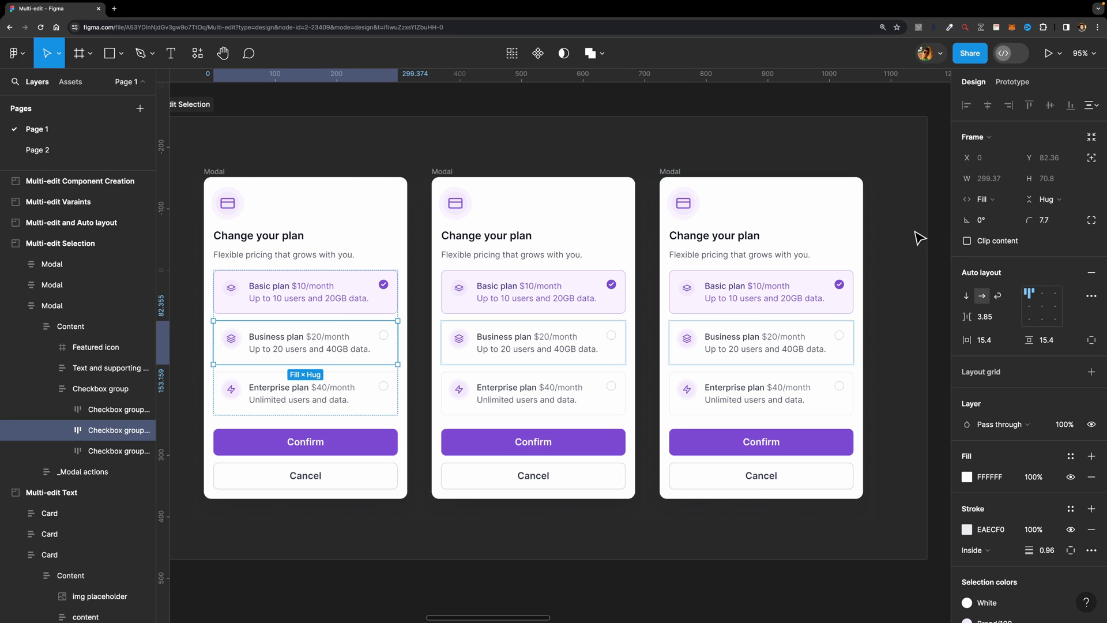
pyautogui.moveTo(914, 229); pyautogui.dragTo(421, 526)
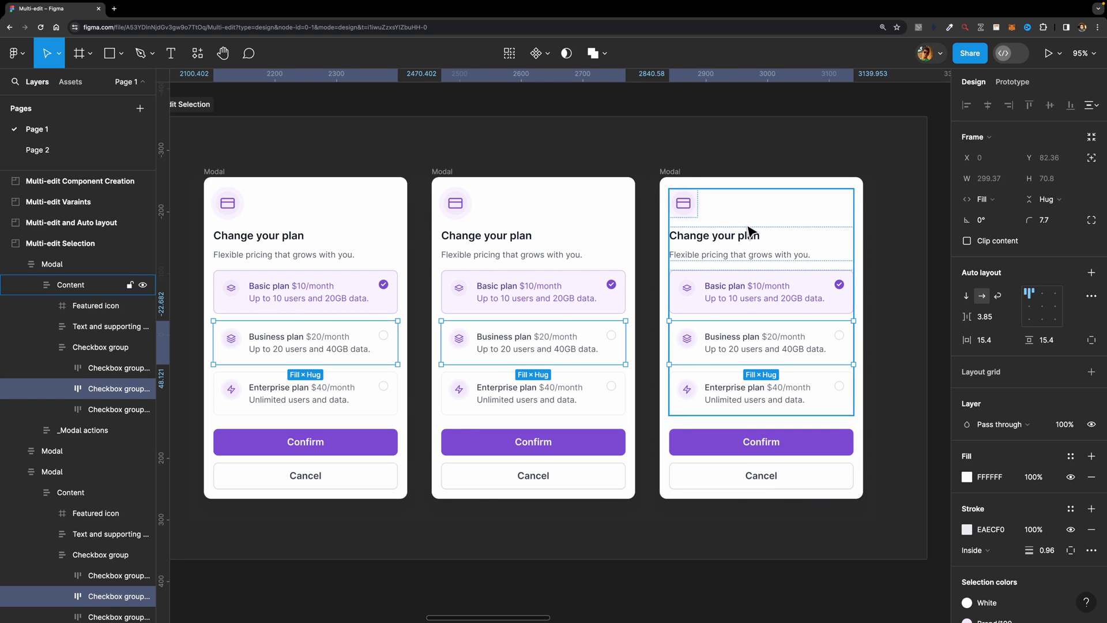
# - In the Multi-edit and Auto layout section, move the Research badge through the horizontal Categories list and return it to second place
pyautogui.scroll(-3, 749, 231)
pyautogui.hscroll(10, 749, 232)
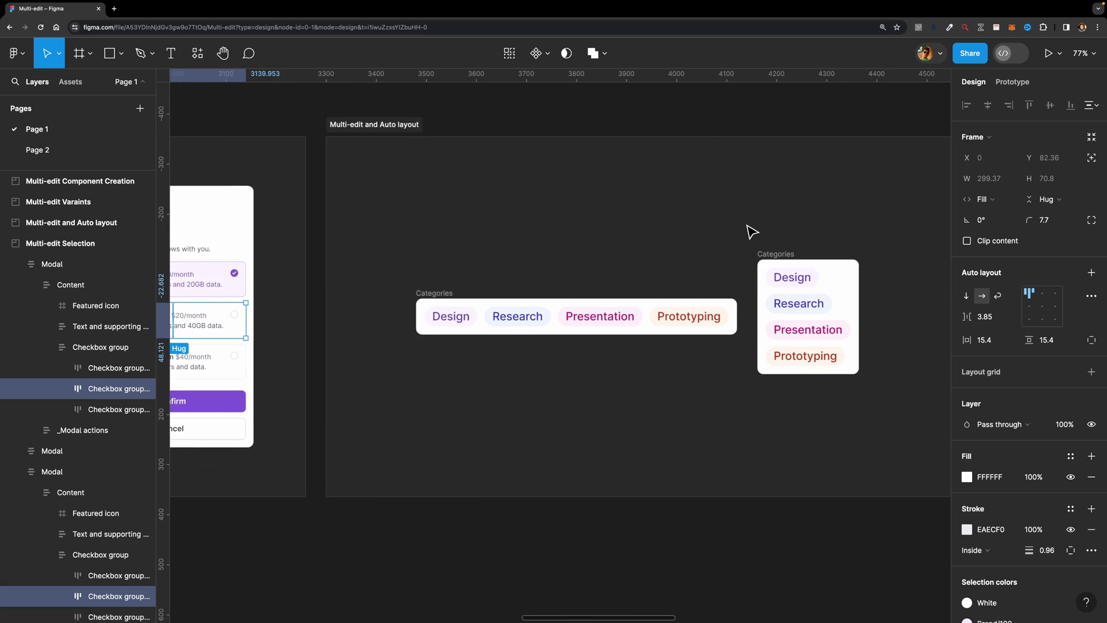
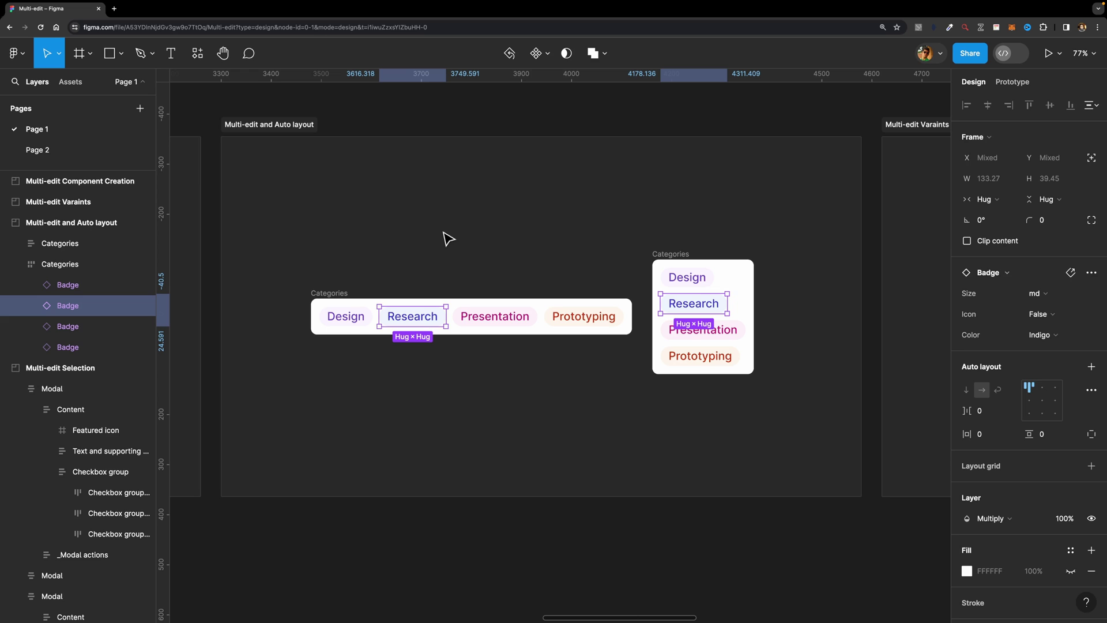
pyautogui.press('Right')
pyautogui.press('Right')
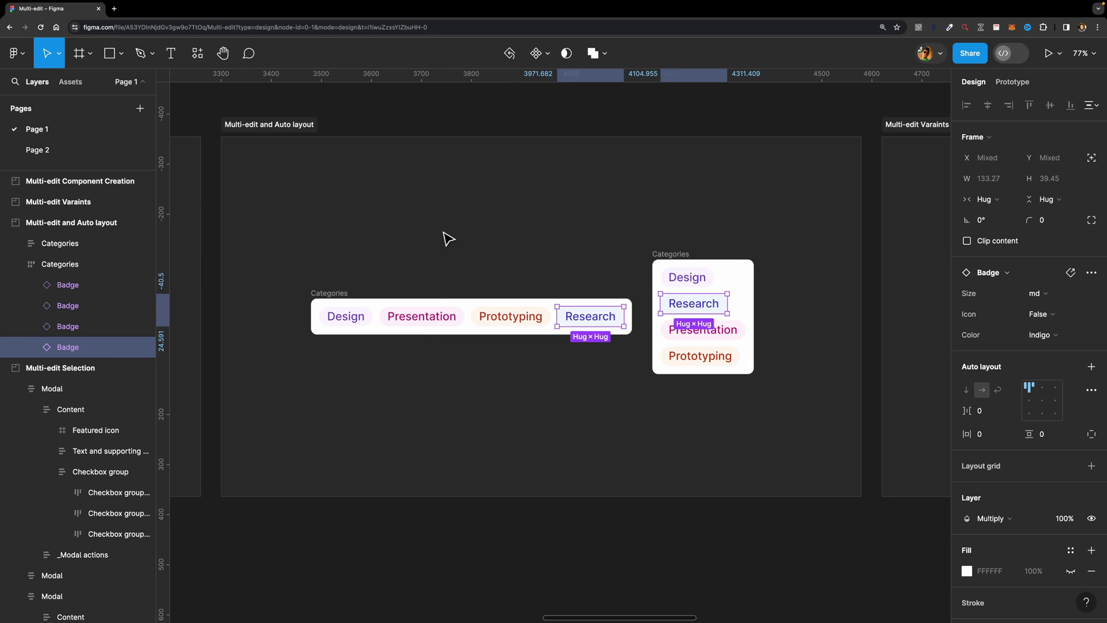
pyautogui.press('Left')
pyautogui.press('Left')
pyautogui.press('Left')
pyautogui.press('Right')
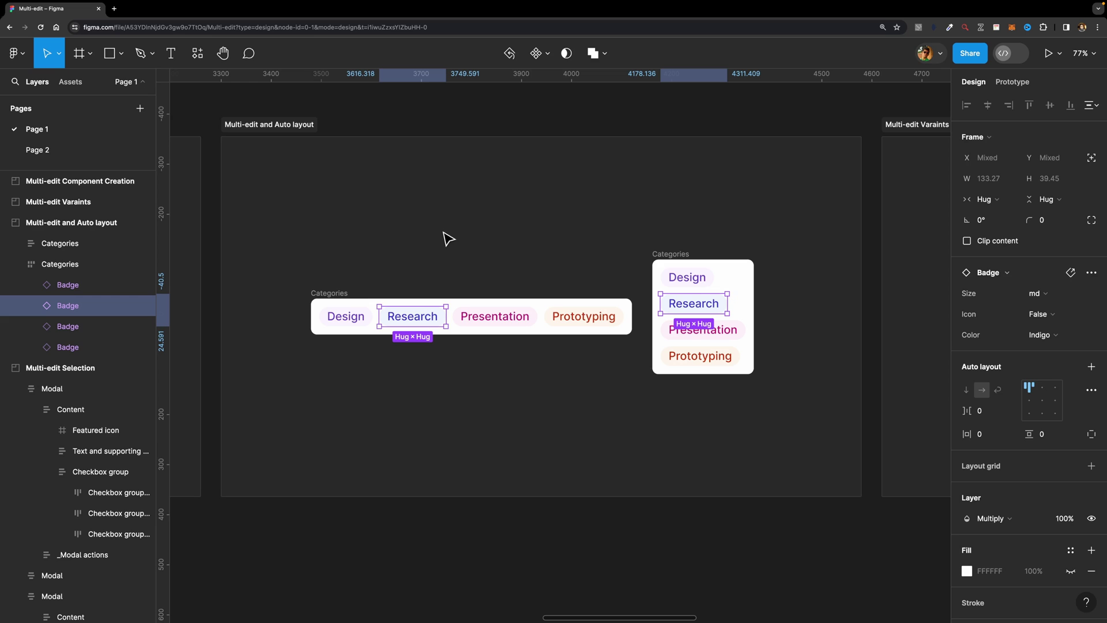
# - Move the Research badge down and up through the vertical Categories list and return it to second place
pyautogui.press('Down')
pyautogui.press('Down')
pyautogui.press('Up')
pyautogui.press('Up')
pyautogui.press('Down')
pyautogui.press('Down')
pyautogui.press('Up')
pyautogui.press('Up')
pyautogui.press('Up')
pyautogui.press('Down')
# - Go to the Multi-edit Varaints section, select the Button component set and expand its variants in the layer list
pyautogui.scroll(-2, 815, 206)
pyautogui.hscroll(10, 815, 205)
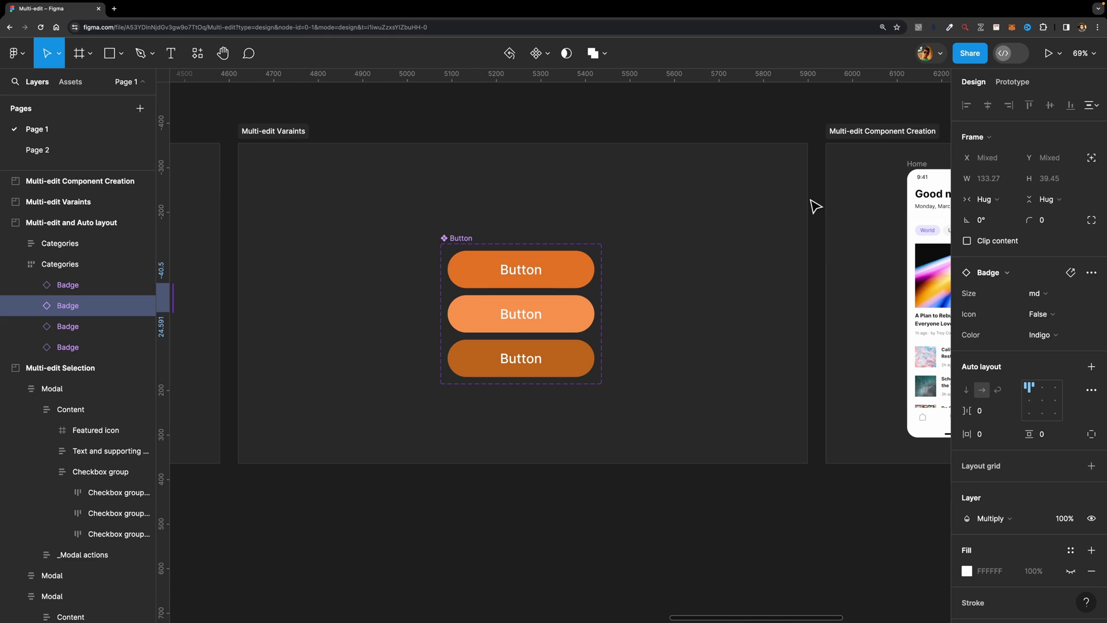
pyautogui.click(476, 241)
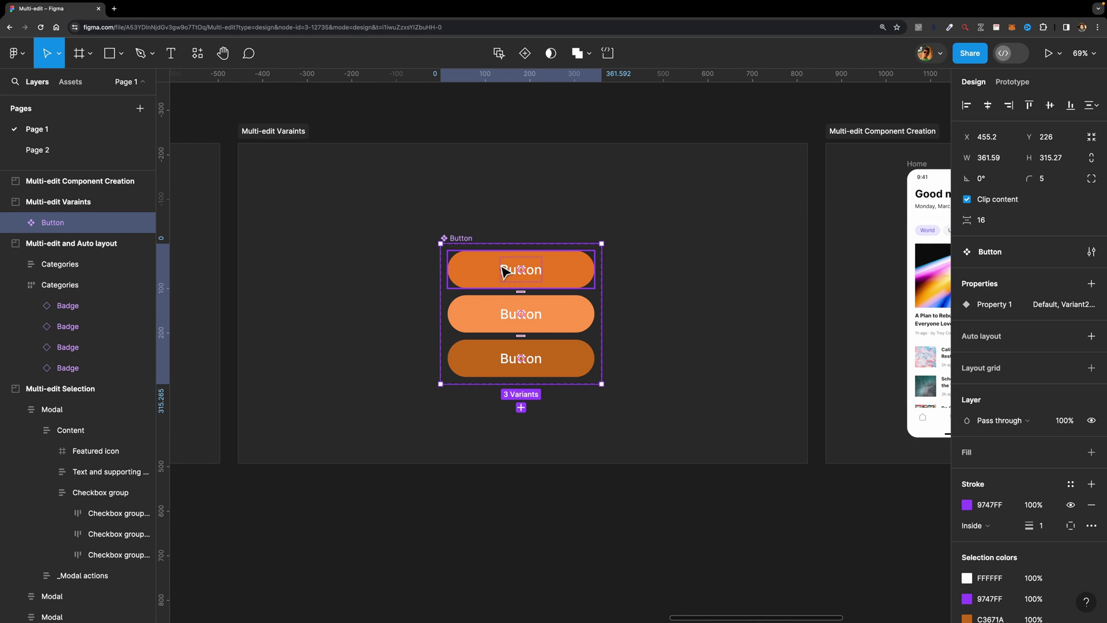
pyautogui.click(14, 223)
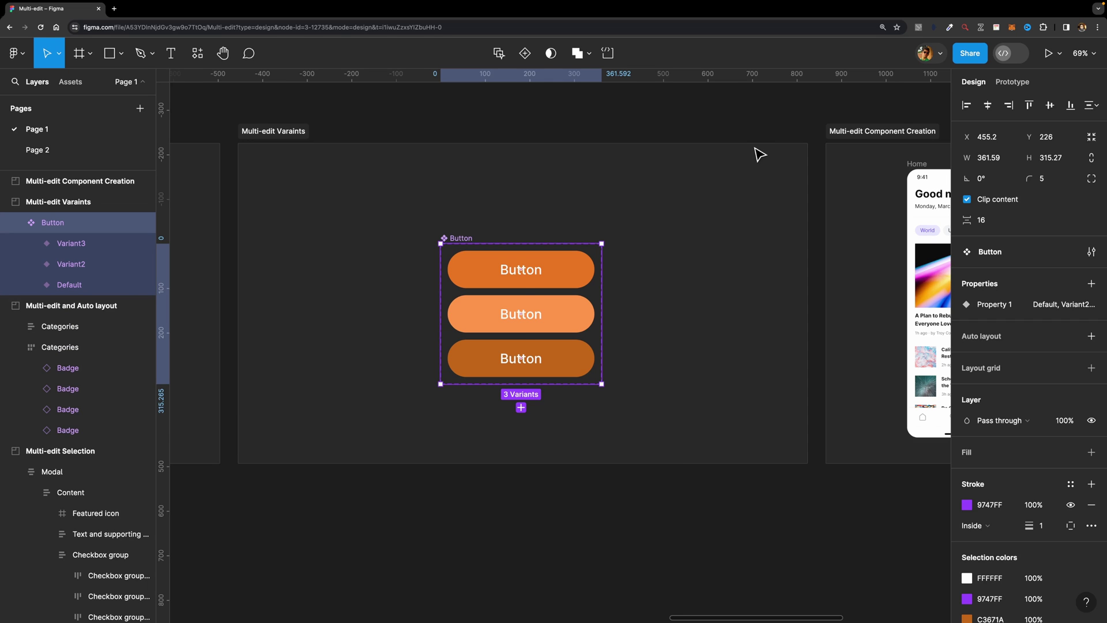
# - Add the three button variants to the selection one by one and clear the selection
pyautogui.click(562, 270)
pyautogui.keyDown('shift'); pyautogui.click(558, 309); pyautogui.keyUp('shift')
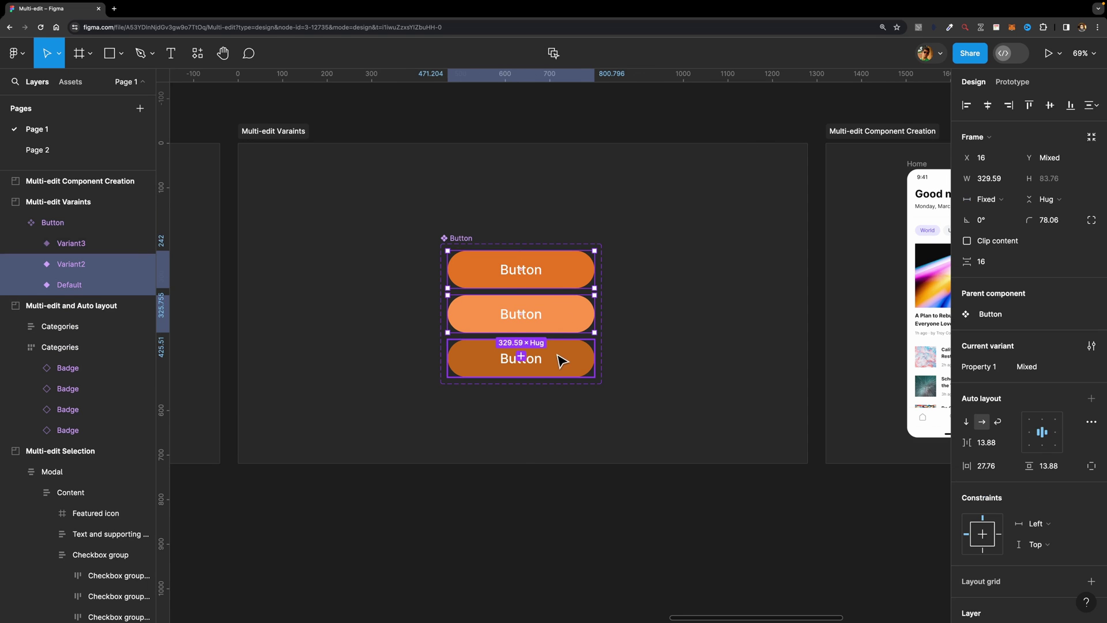
pyautogui.keyDown('shift'); pyautogui.click(559, 354); pyautogui.keyUp('shift')
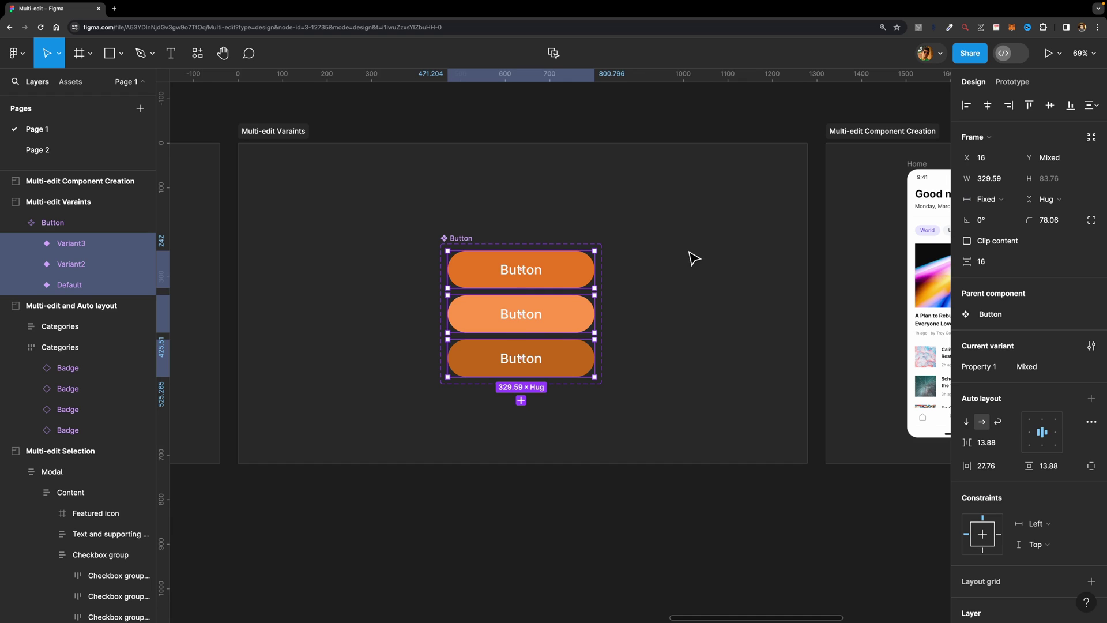
pyautogui.click(670, 292)
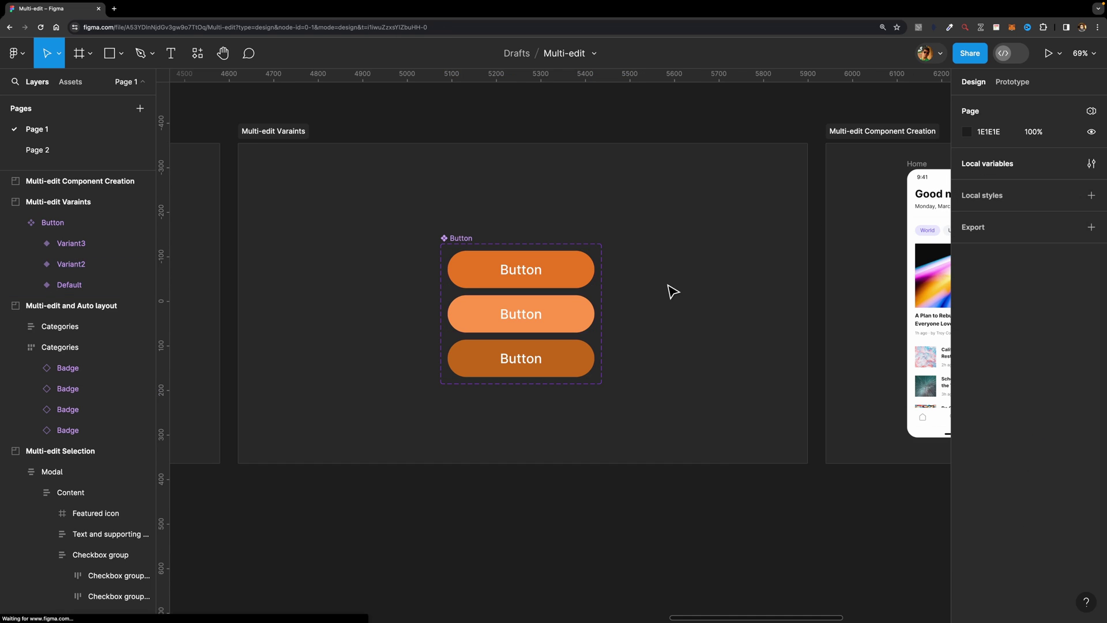
# - Start multi-editing from the Default button variant with its matching variants and set their corner radius to 24
pyautogui.click(572, 273)
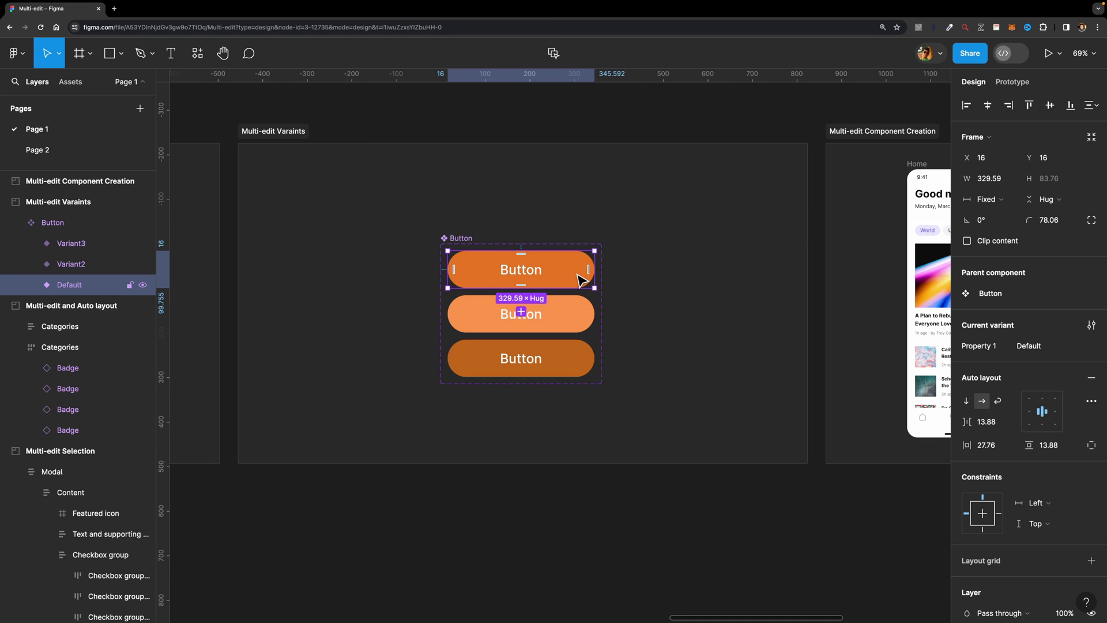
pyautogui.click(546, 58)
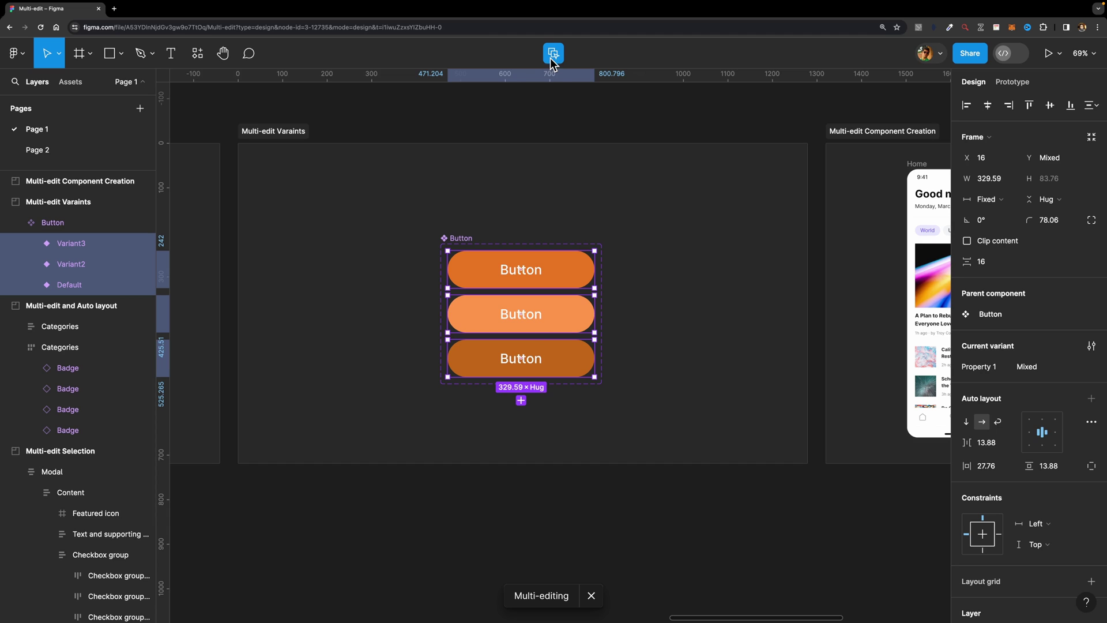
pyautogui.moveTo(1028, 219); pyautogui.dragTo(474, 222)
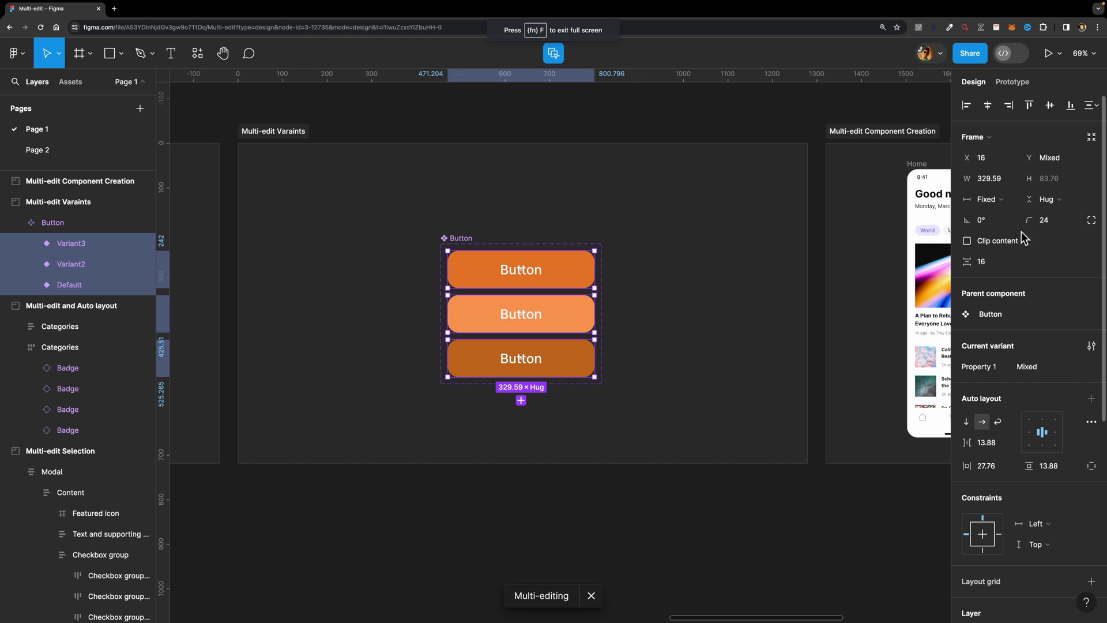
pyautogui.moveTo(967, 178)
pyautogui.mouseDown()
pyautogui.moveTo(945, 181)
pyautogui.moveTo(958, 181)
pyautogui.mouseUp()
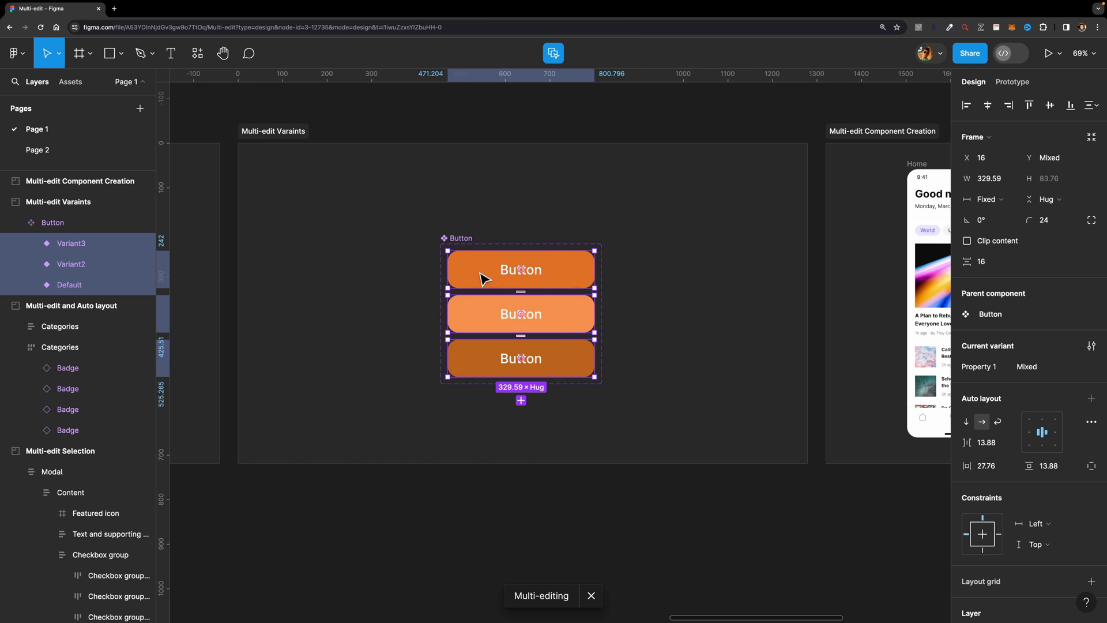
# - Replace the label text of all three button variants with "Download"
pyautogui.doubleClick(513, 279)
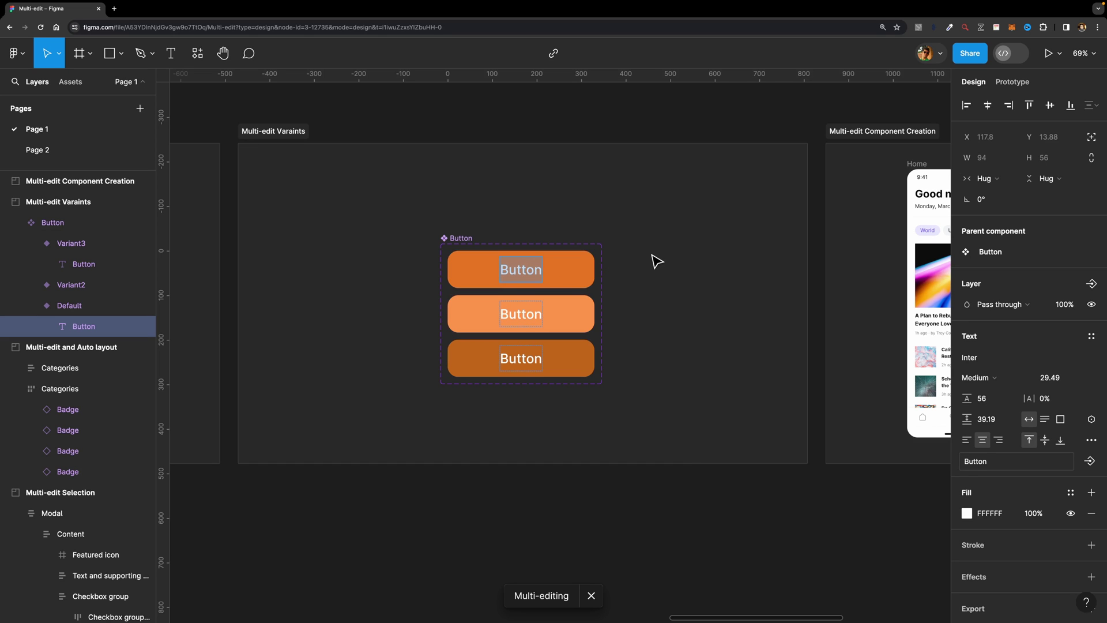
pyautogui.write('Download')
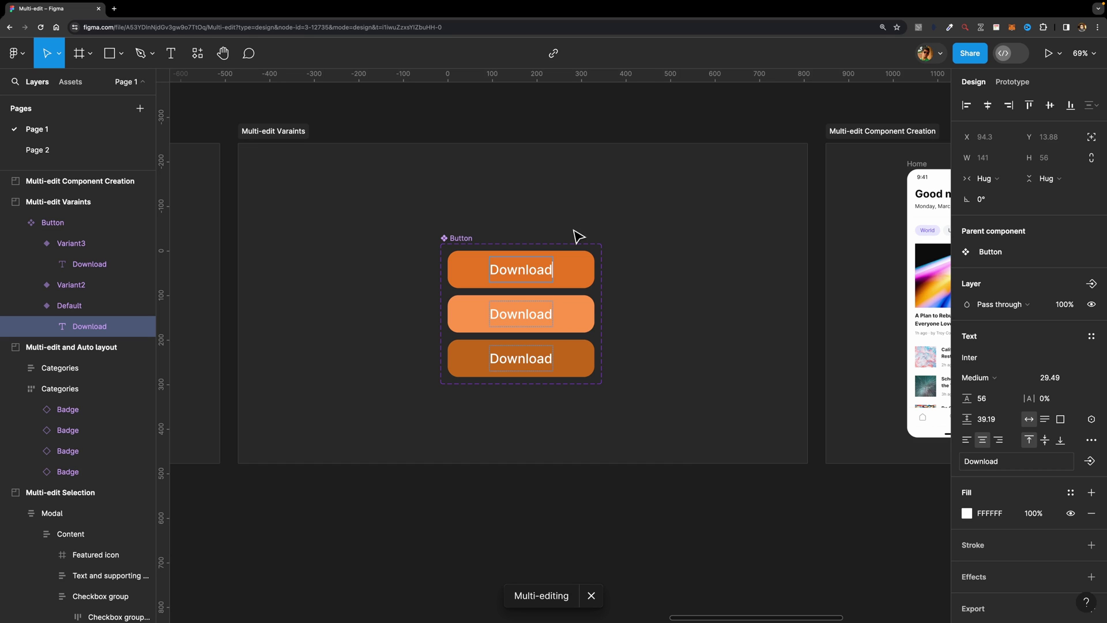
pyautogui.press('Escape')
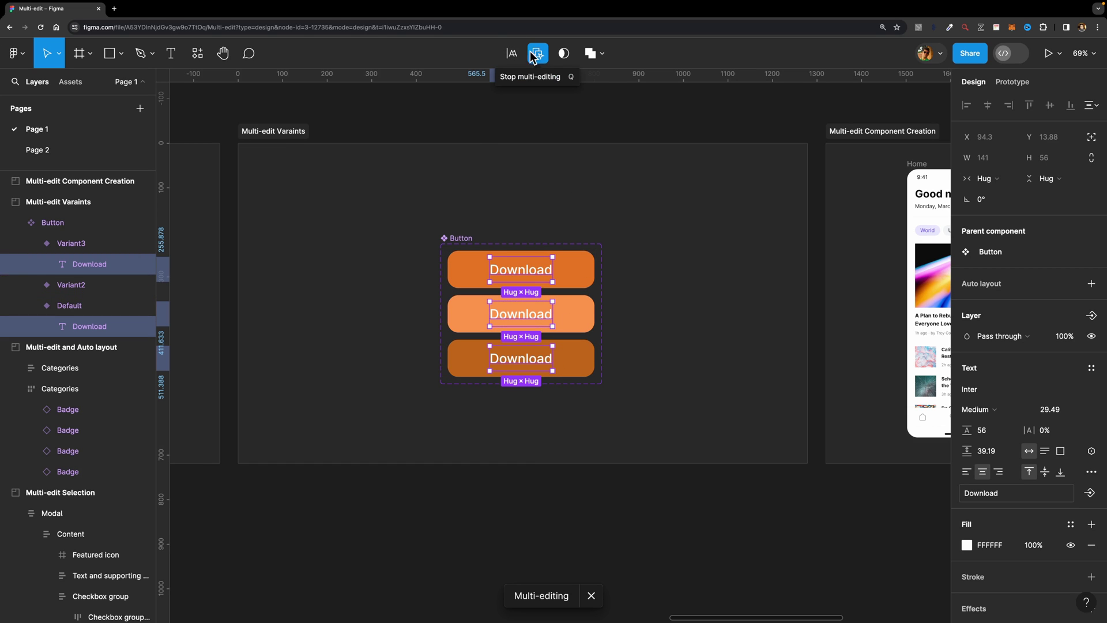
# - Insert the local Download icon component after the label in all three variants and recolour it white (FFFFFF)
pyautogui.click(73, 83)
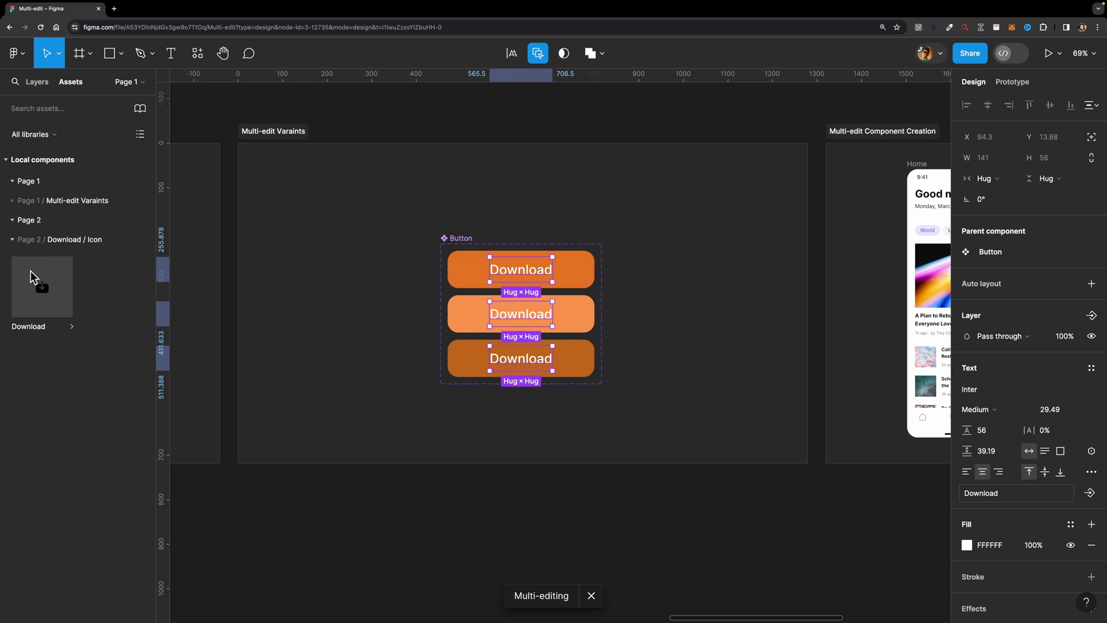
pyautogui.moveTo(37, 288); pyautogui.dragTo(576, 273)
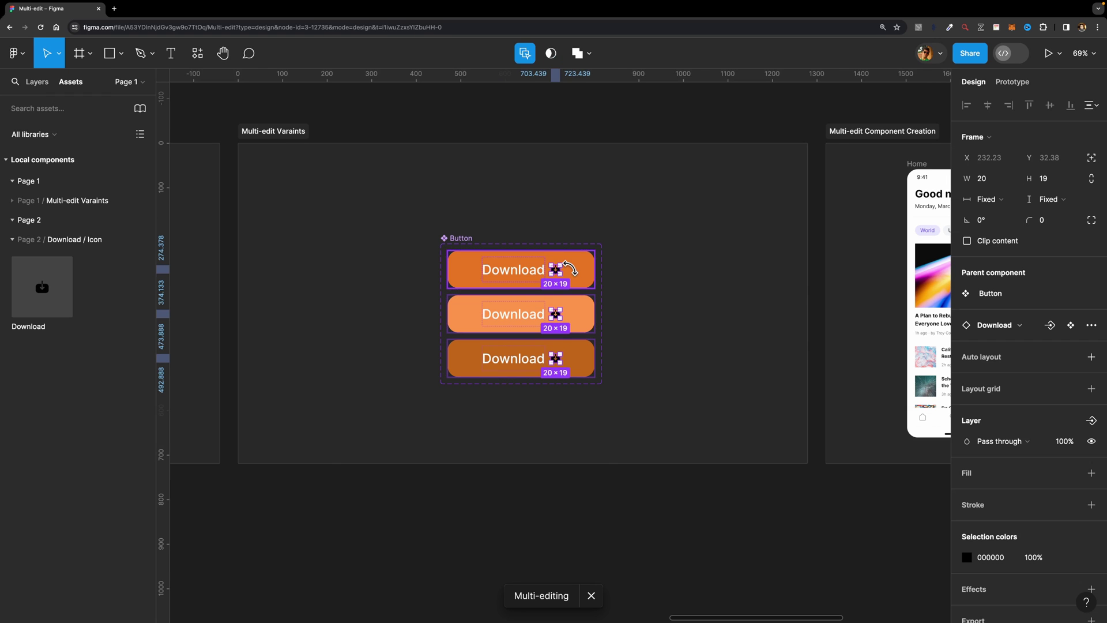
pyautogui.click(966, 556)
pyautogui.moveTo(852, 369); pyautogui.dragTo(669, 234)
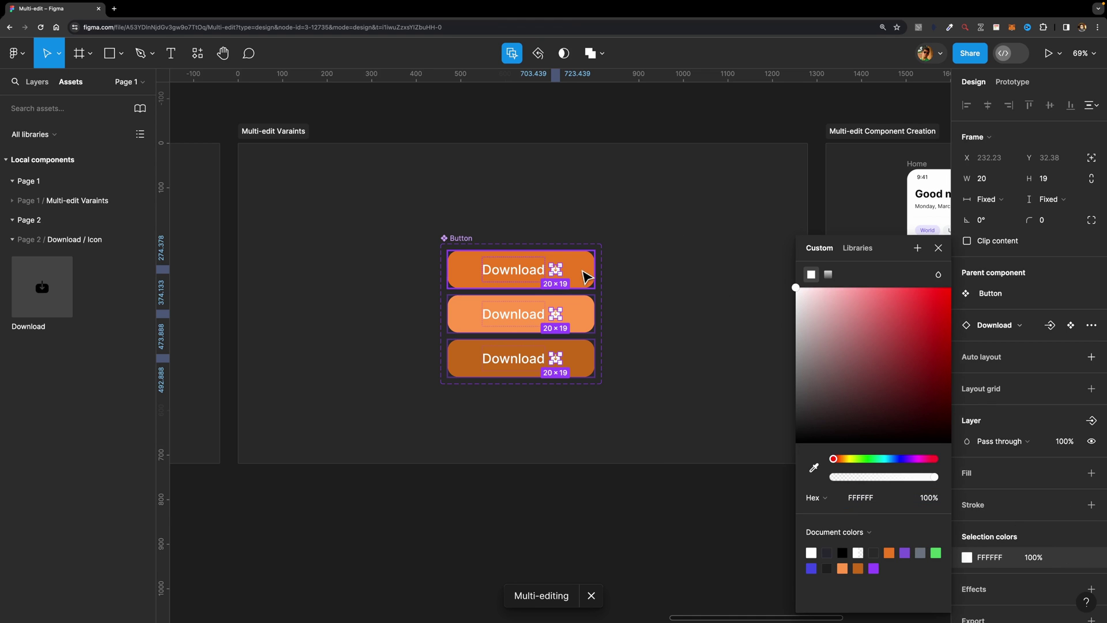
pyautogui.click(938, 248)
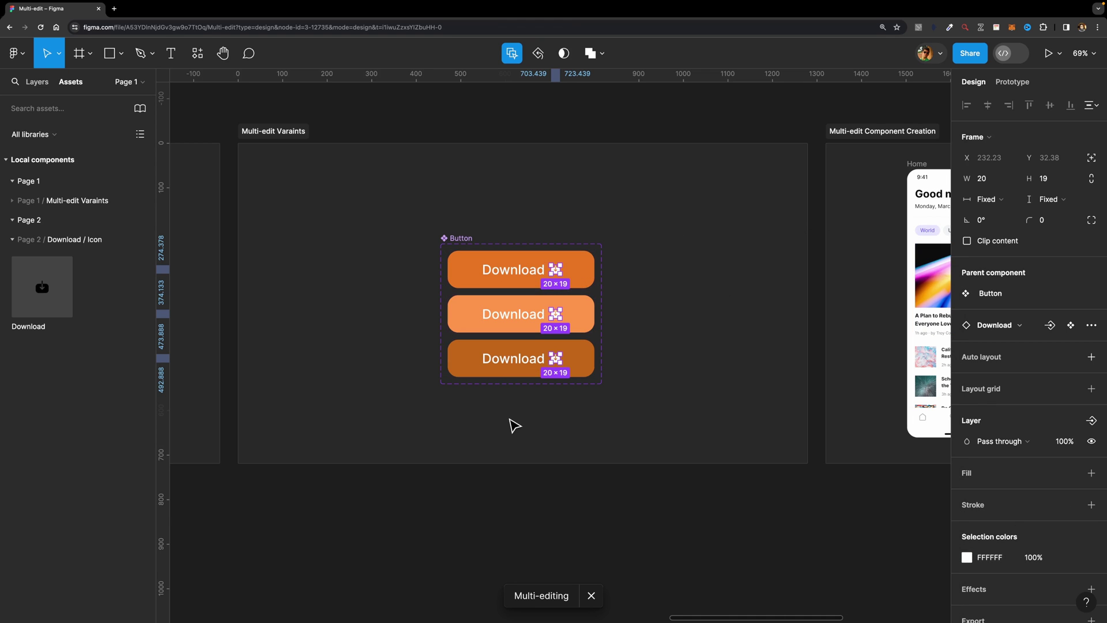
# - Scale the download icons in all three variants to a width of 24 and deselect them
pyautogui.press('k')
pyautogui.click(980, 317)
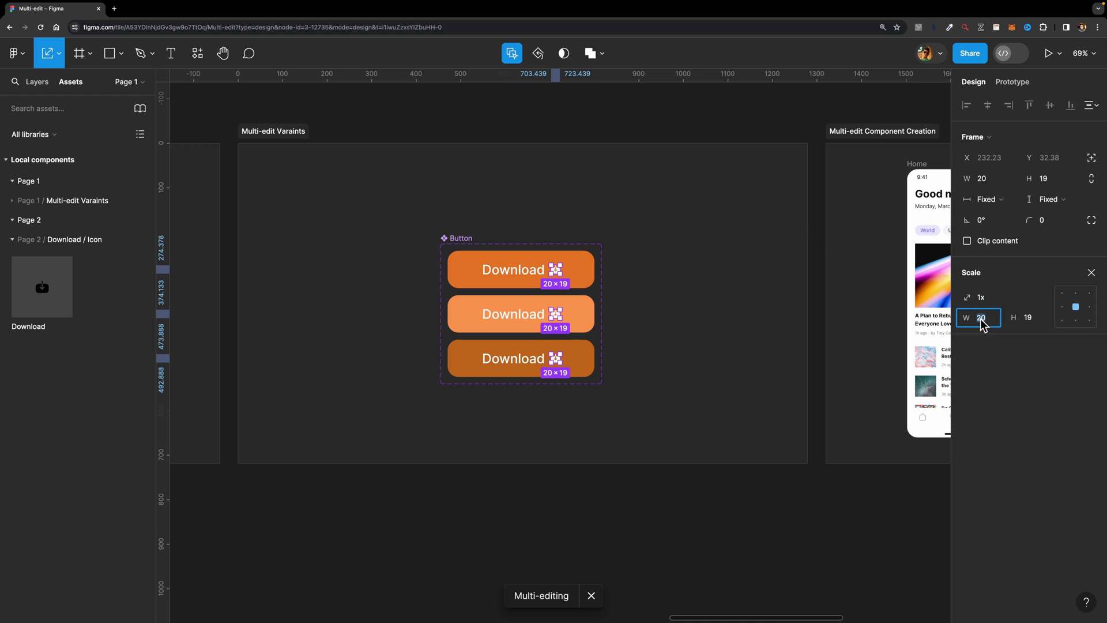
pyautogui.write('24')
pyautogui.press('Return')
pyautogui.click(531, 553)
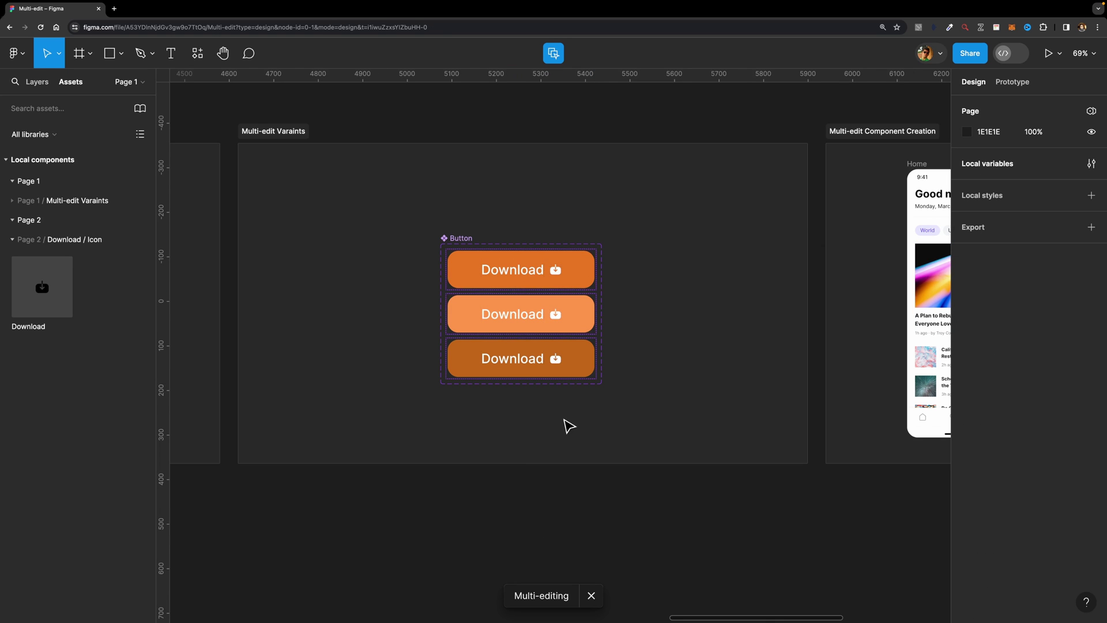
# - Go to the Multi-edit Component Creation section and select the first Home screen's bottom tab bar, showing it in the layer list
pyautogui.hscroll(9, 634, 366)
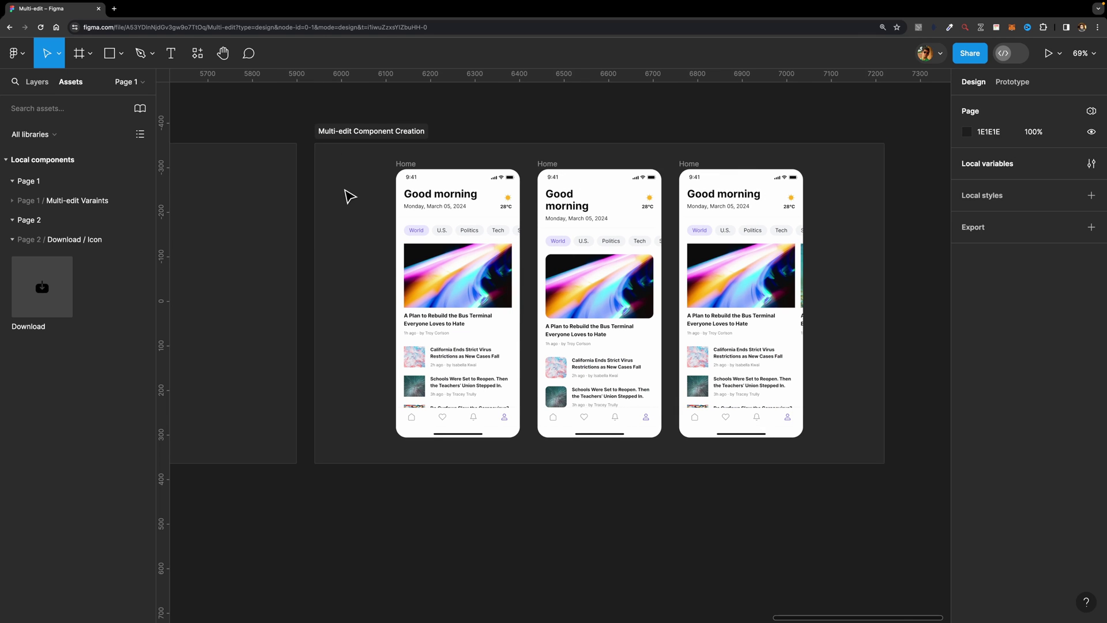
pyautogui.scroll(5, 876, 304)
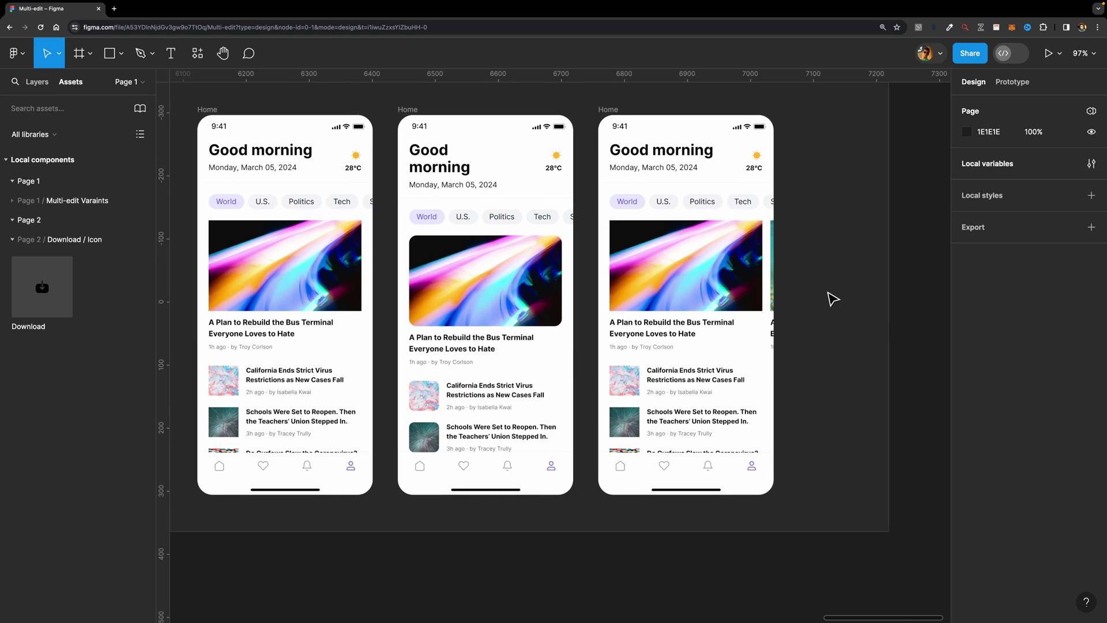
pyautogui.hscroll(-1, 832, 299)
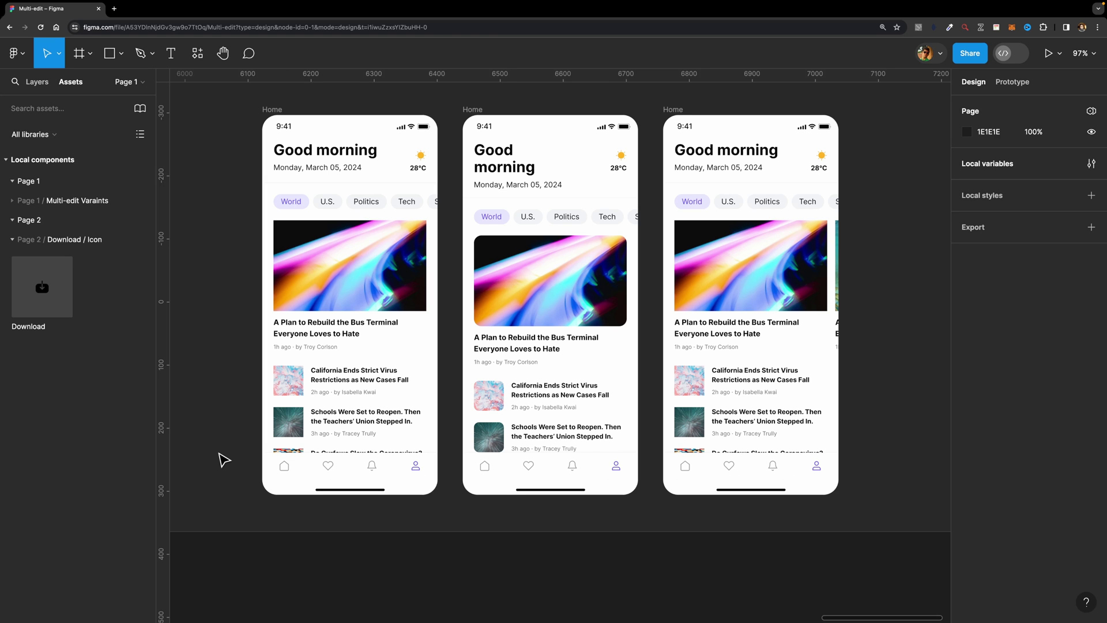
pyautogui.scroll(5, 226, 461)
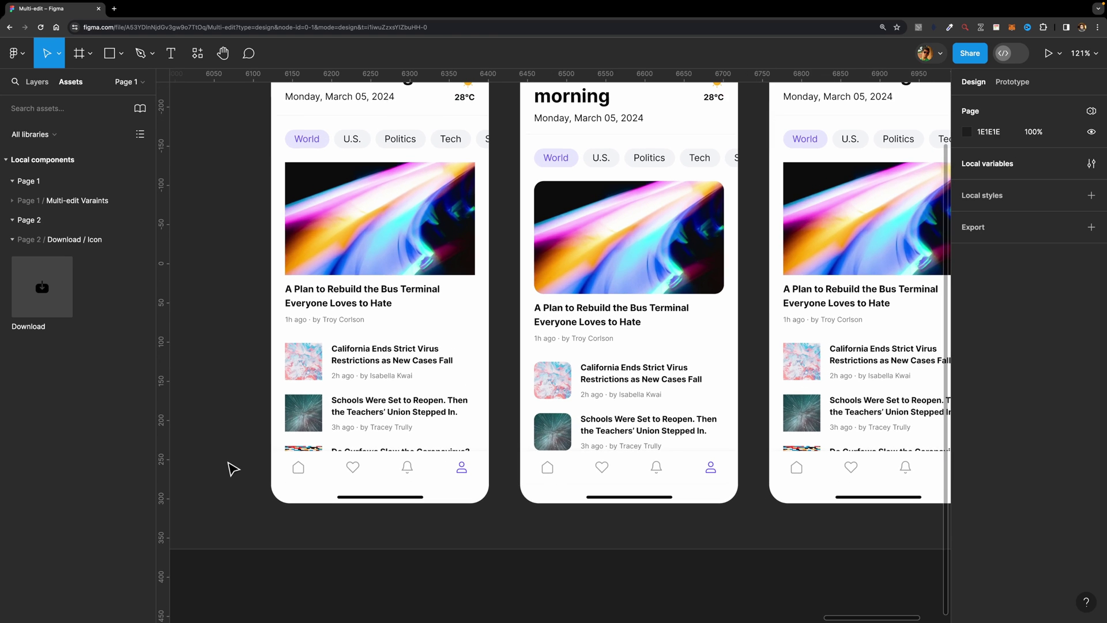
pyautogui.hscroll(2, 291, 471)
pyautogui.click(319, 477)
pyautogui.hotkey('alt', '1')
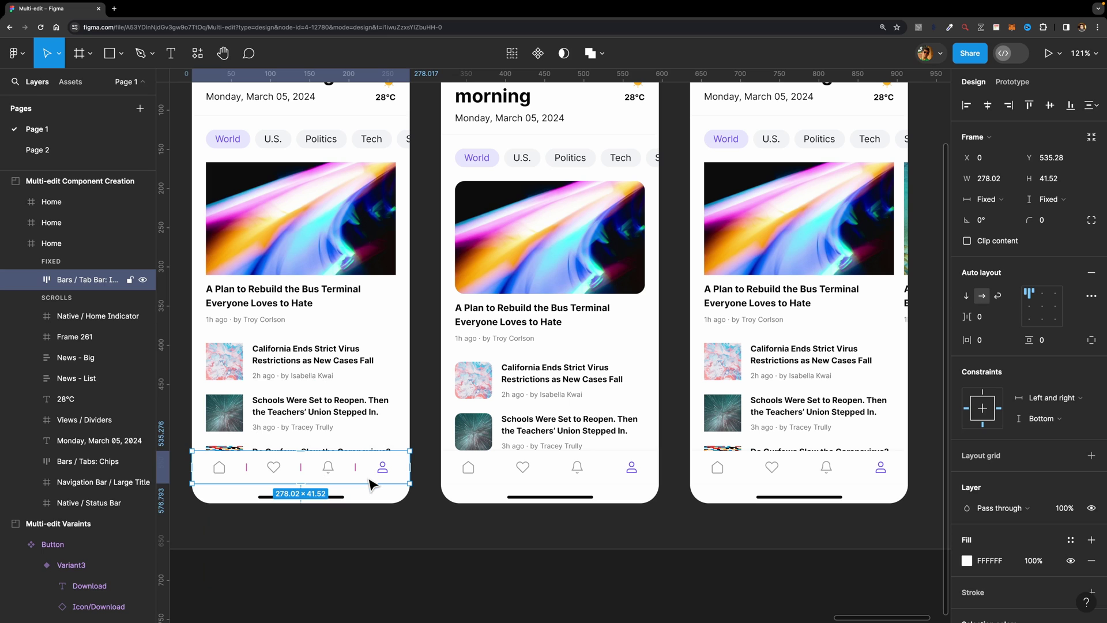
# - Try moving the first Home screen's tab bar out of its frame to below the section, and undo the move
pyautogui.scroll(-3, 297, 474)
pyautogui.moveTo(297, 474); pyautogui.dragTo(294, 583)
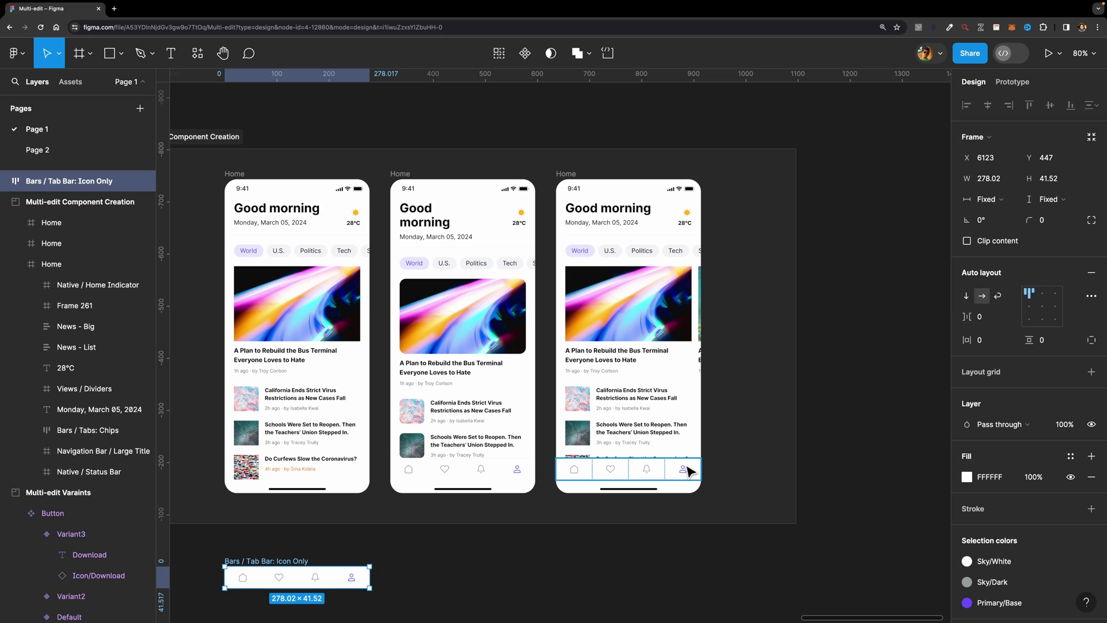
pyautogui.press('super+z')
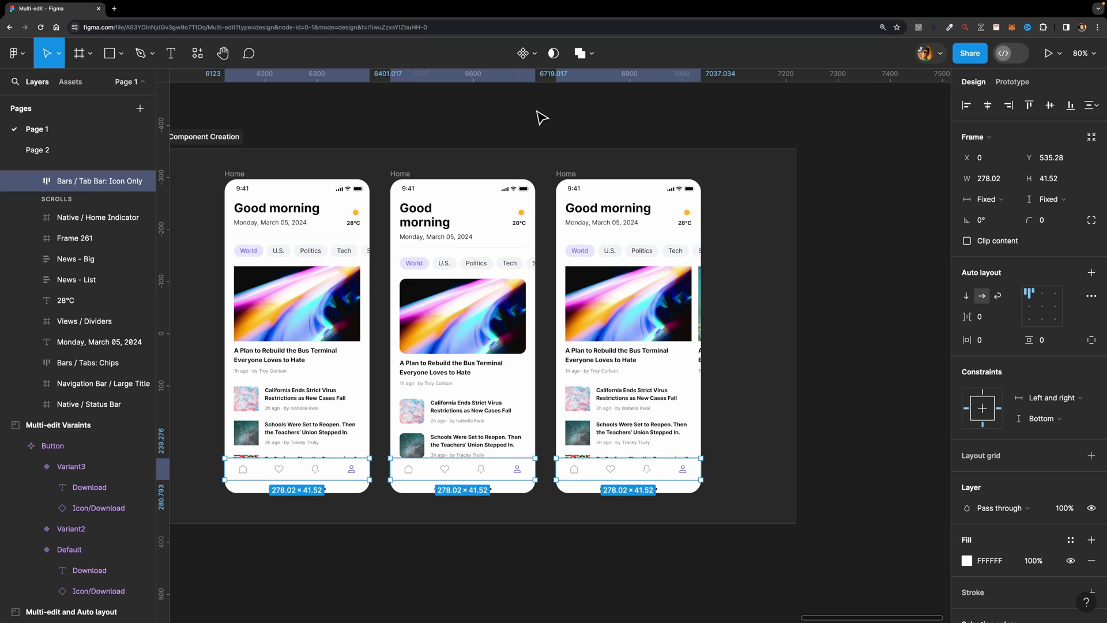
# - Create a single main component from the three Home screens' tab bars, placed above the section, and select its instance in the first screen
pyautogui.click(522, 53)
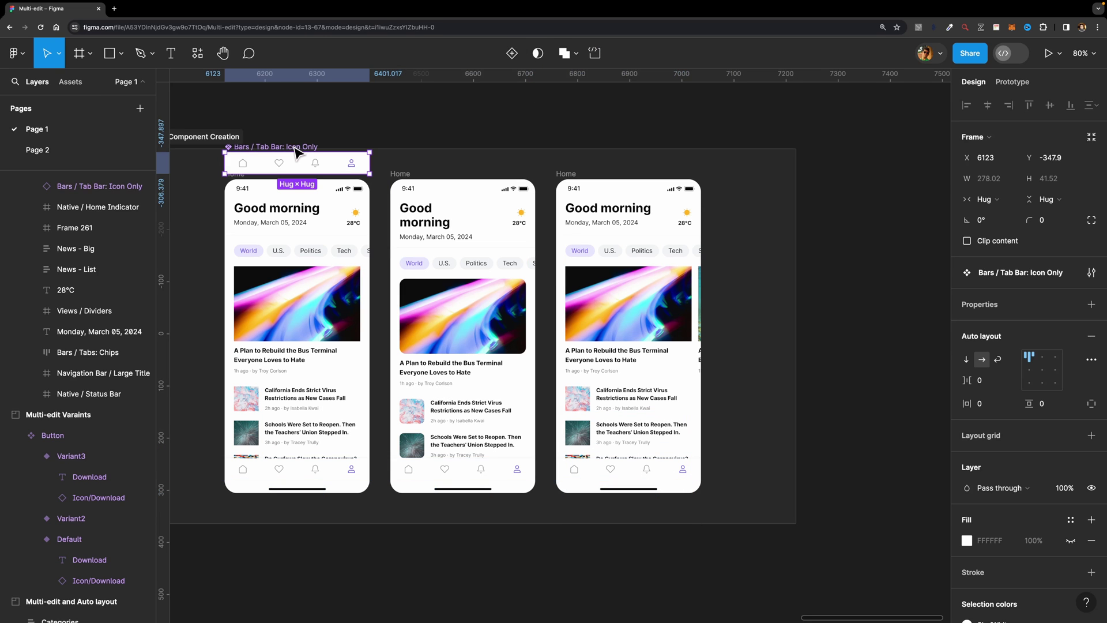
pyautogui.moveTo(295, 153); pyautogui.dragTo(320, 112)
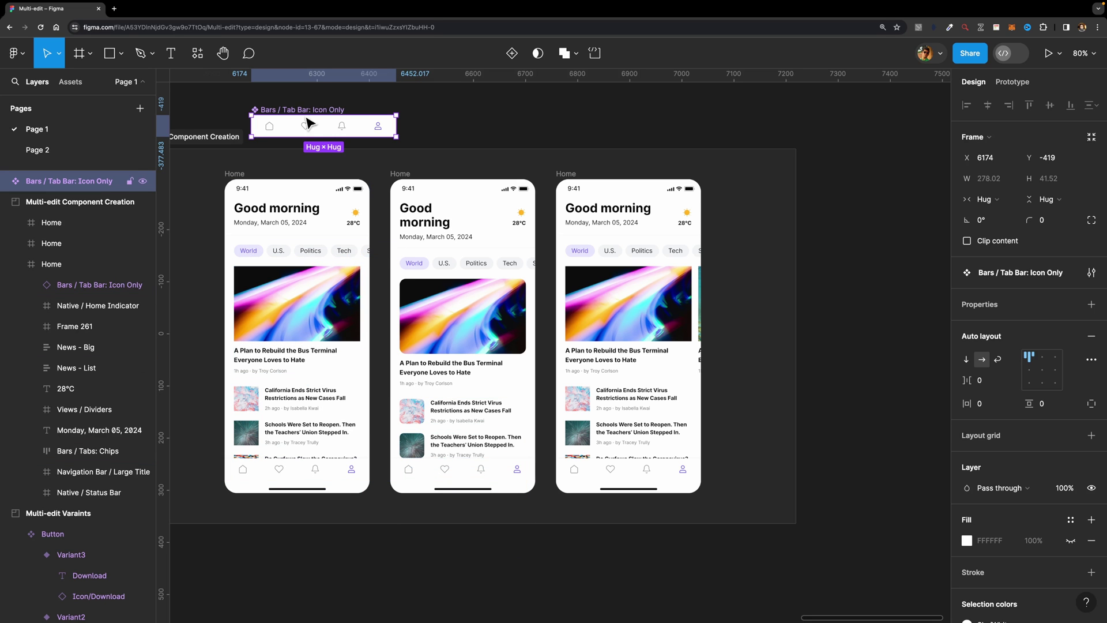
pyautogui.click(343, 469)
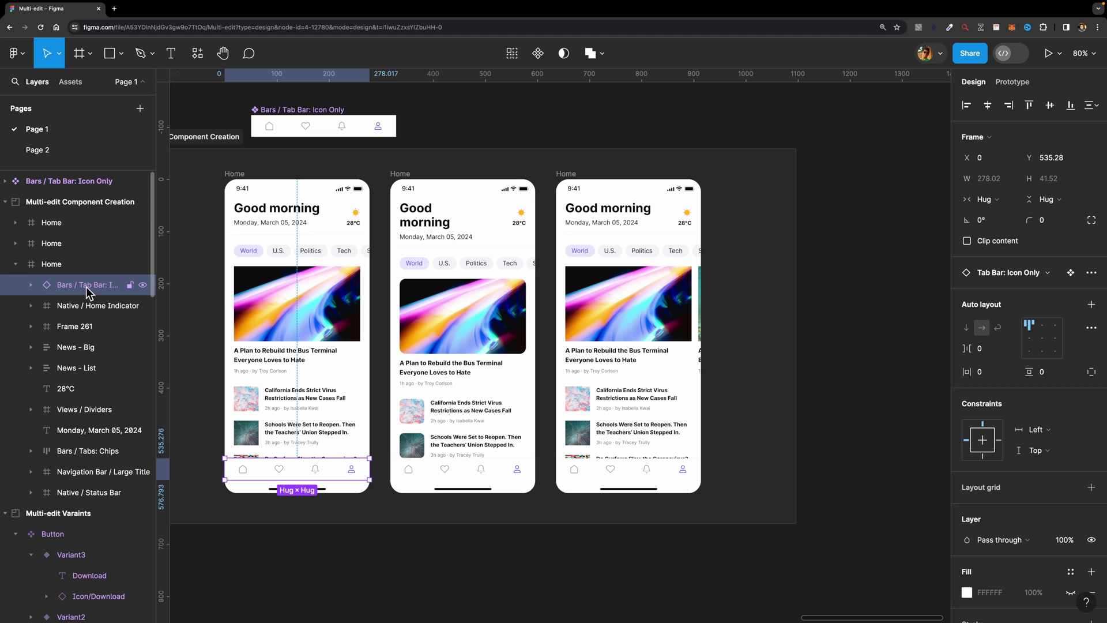